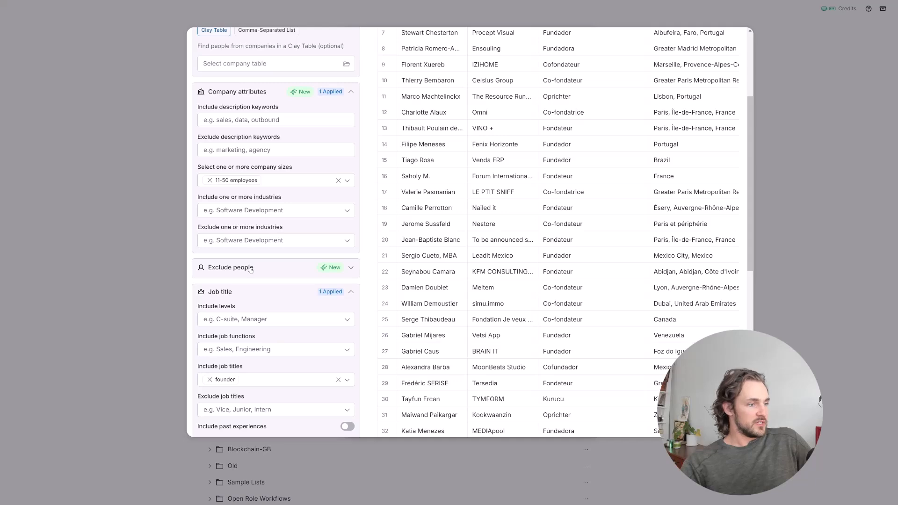
- Filter the people search to companies in the Marketing Services industry
click(240, 211)
text(ag)
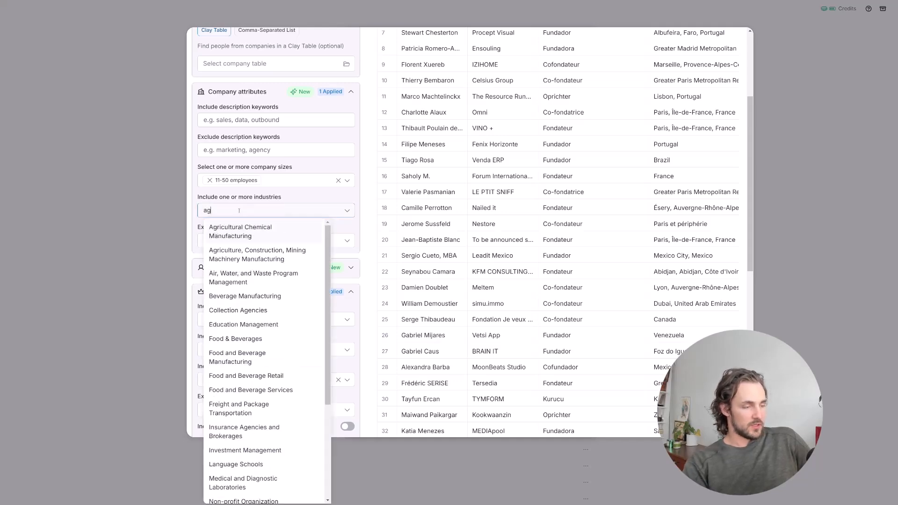
text(en)
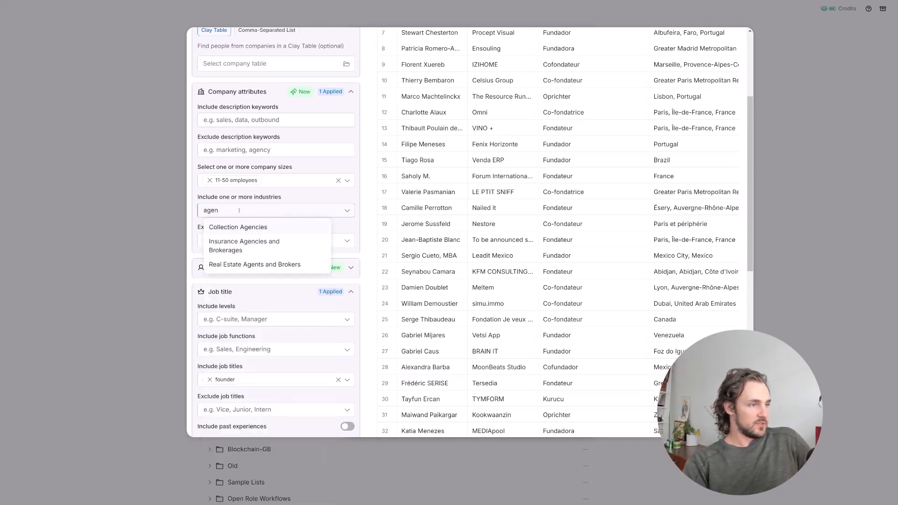
key(ctrl+a)
key(BackSpace)
text(marketing)
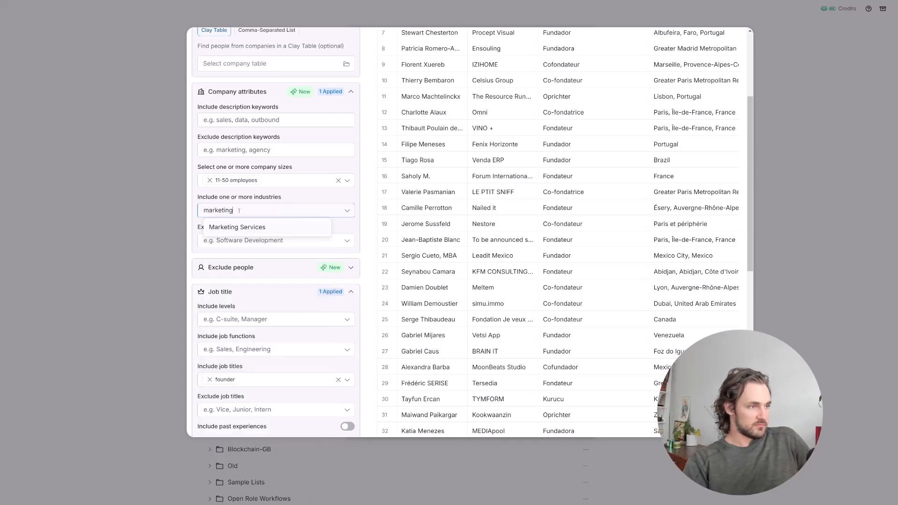
click(255, 230)
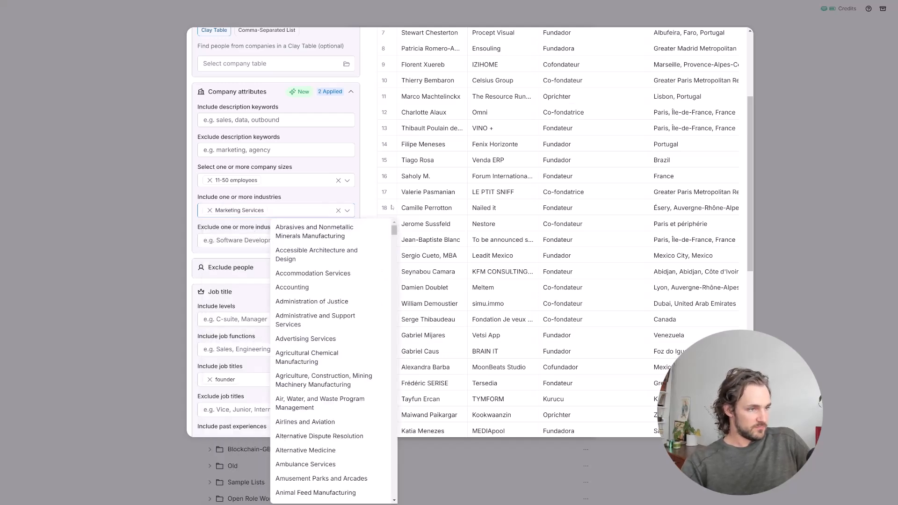
click(369, 209)
- Restrict the people search to the country United States in the location filter
scroll(303, 307, down, 4)
scroll(304, 307, up, 5)
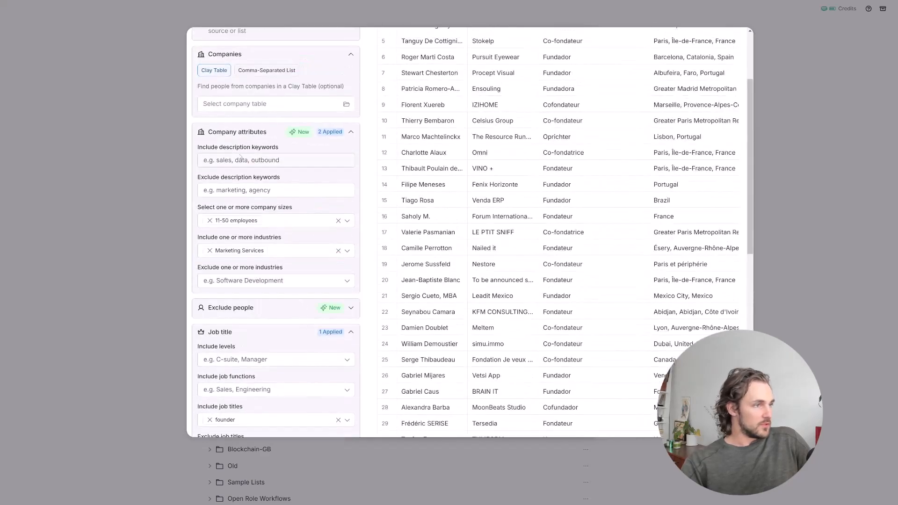
scroll(241, 157, up, 2)
scroll(238, 187, down, 9)
click(221, 239)
click(218, 266)
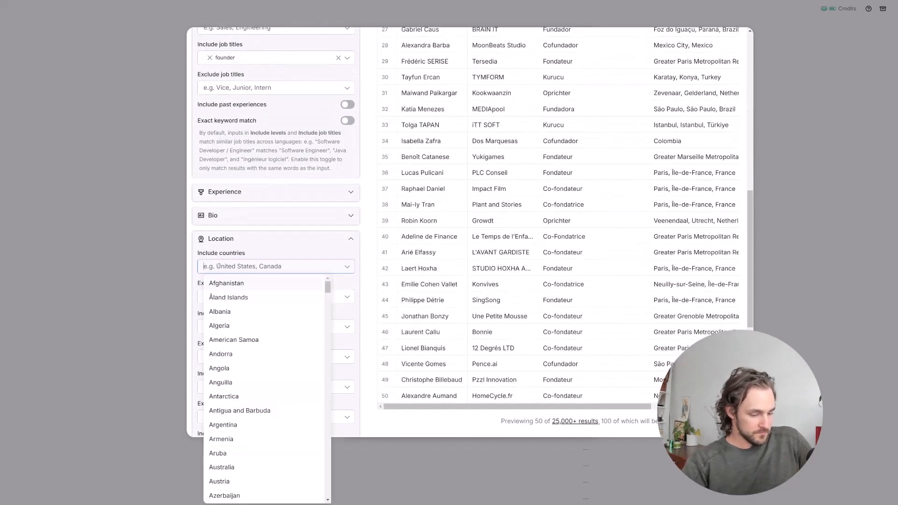
text(United States)
- Preview the filtered people and import them into a table, closing the source details once loaded
scroll(268, 400, down, 7)
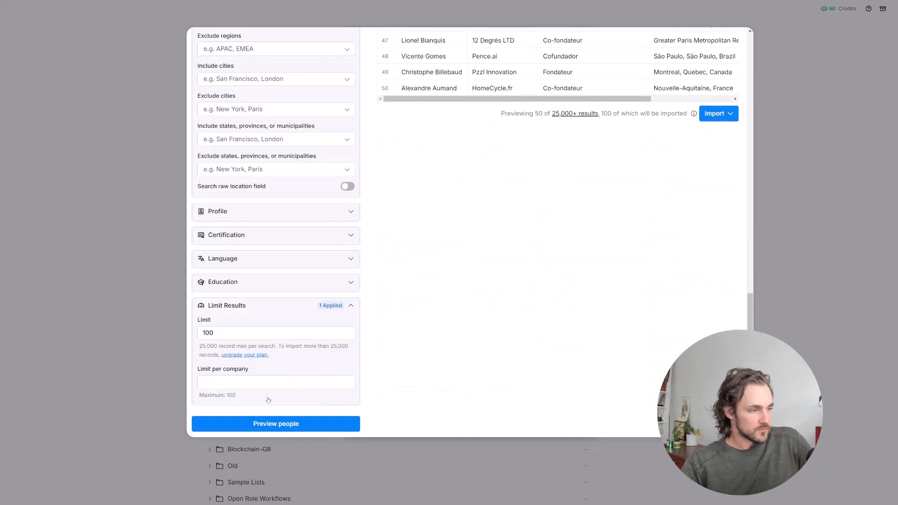
click(317, 425)
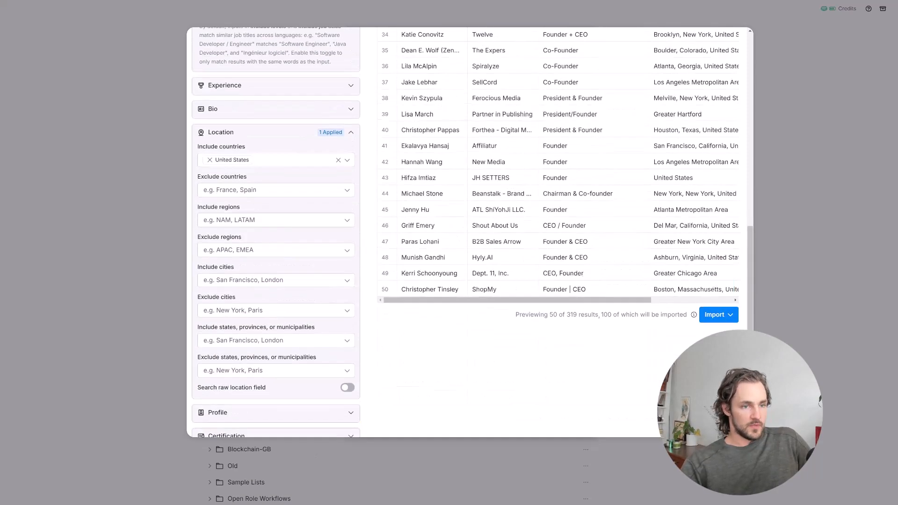
click(715, 314)
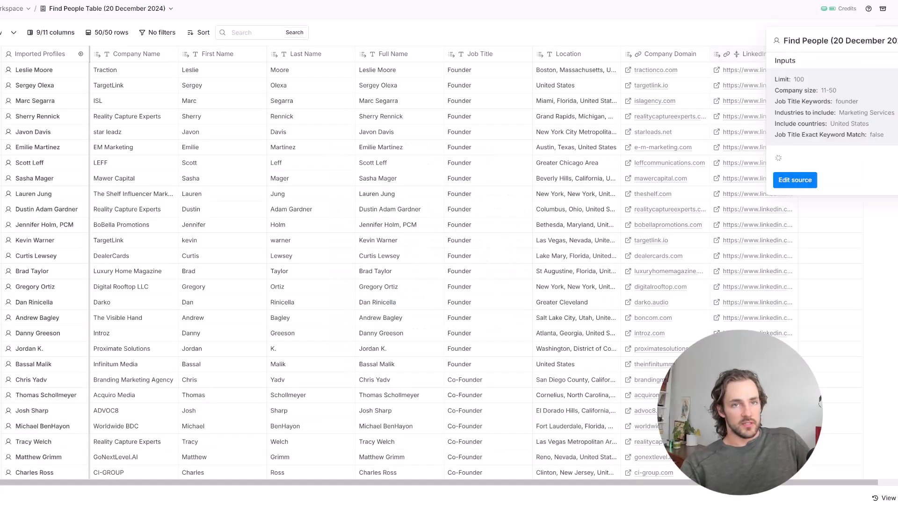
click(896, 41)
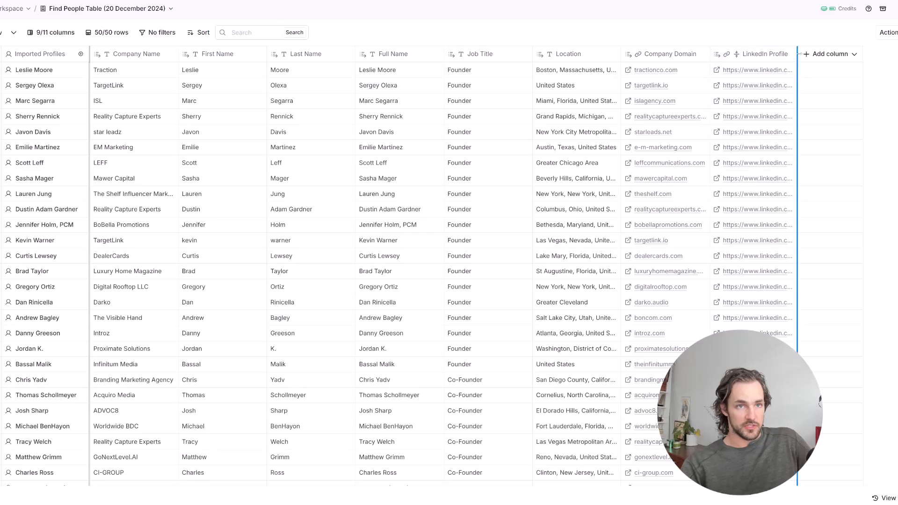
- Add a new enrichment column using the ChatGPT: Generate text integration
click(814, 55)
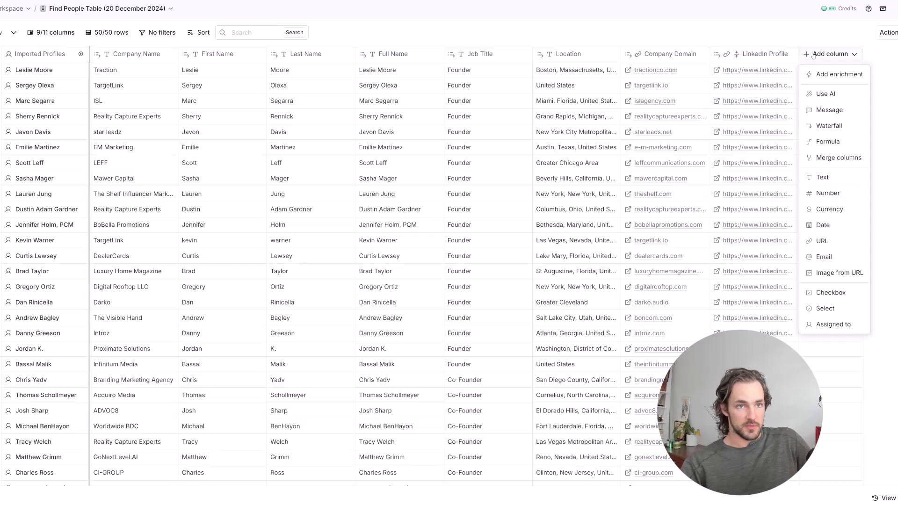
click(828, 75)
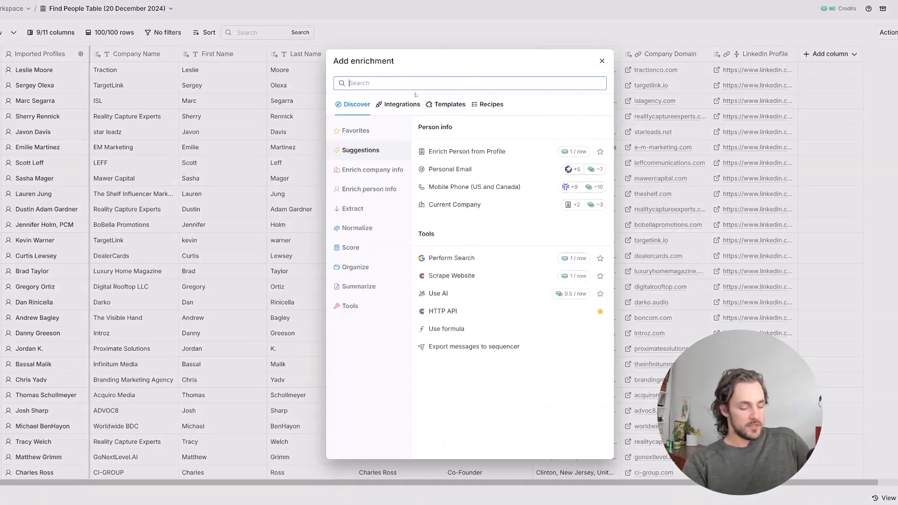
text(chat)
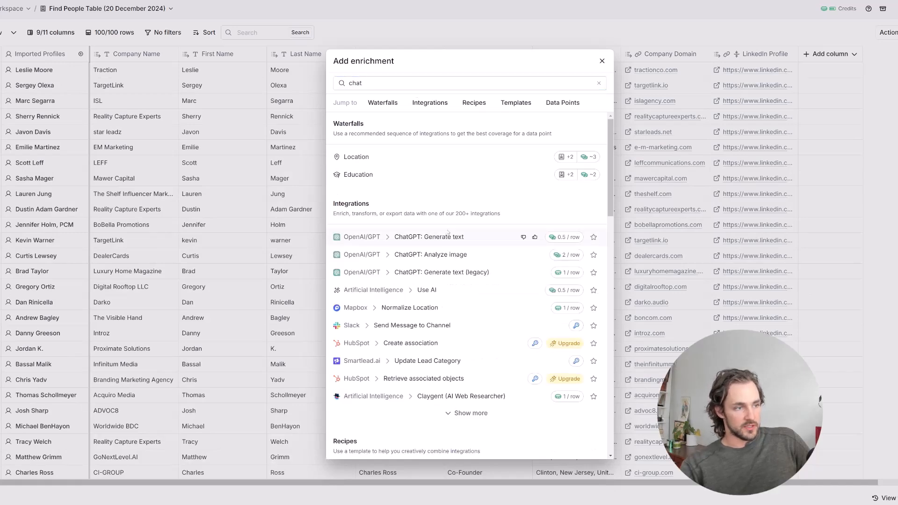
click(447, 236)
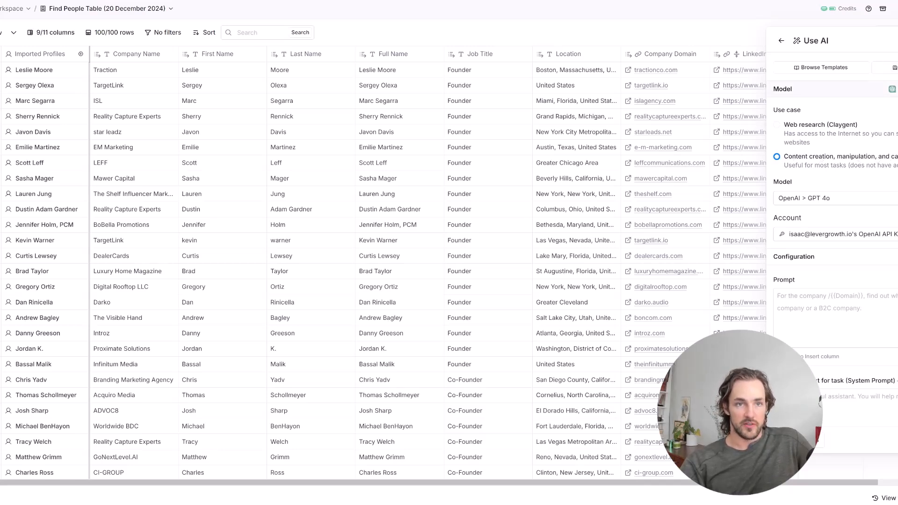
- Set the enrichment's AI model to OpenAI GPT 4o Mini
click(887, 87)
click(843, 88)
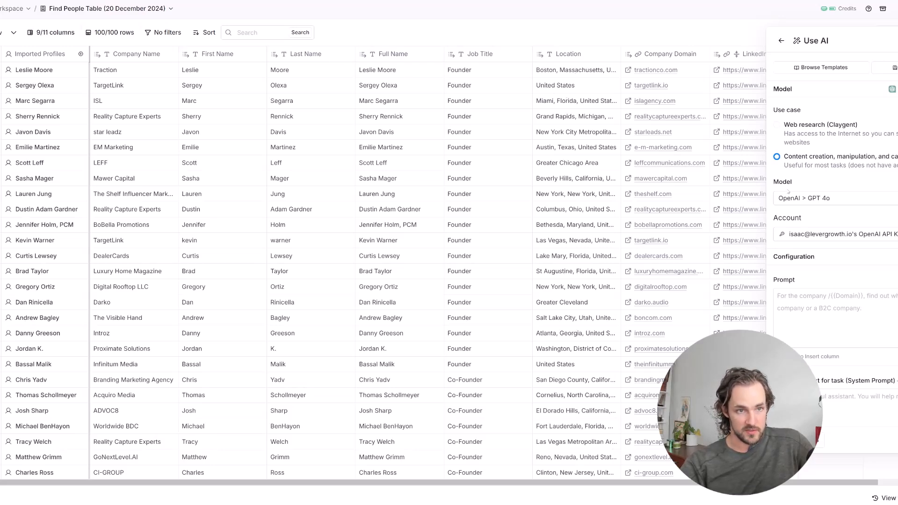
click(816, 198)
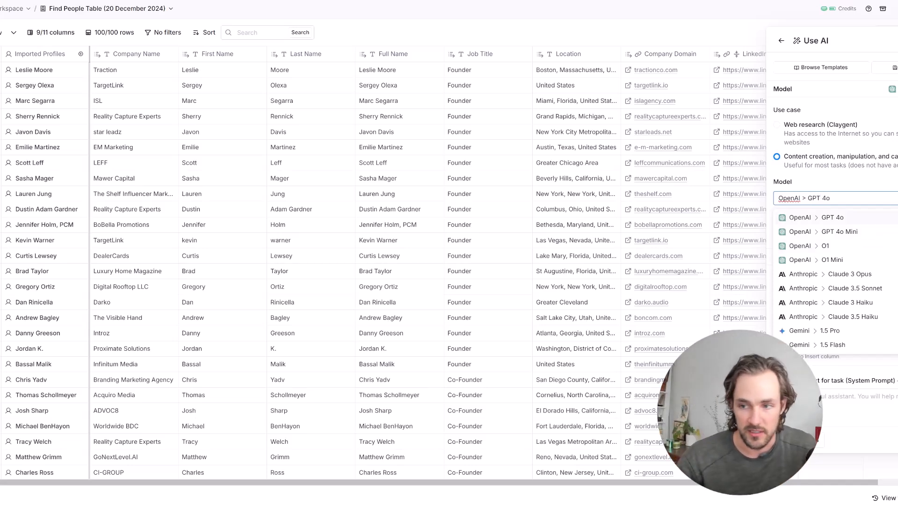
click(831, 232)
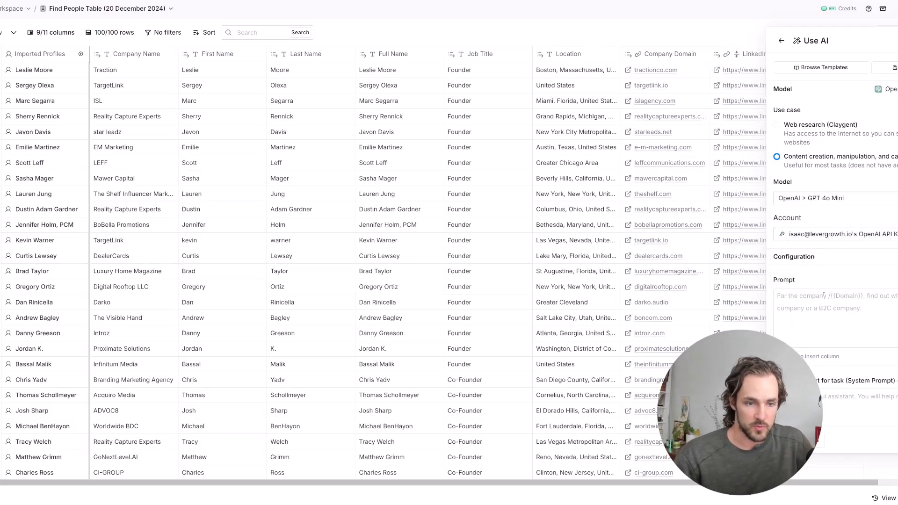
- Browse the AI prompt templates in the Company Info category for company research examples
click(865, 297)
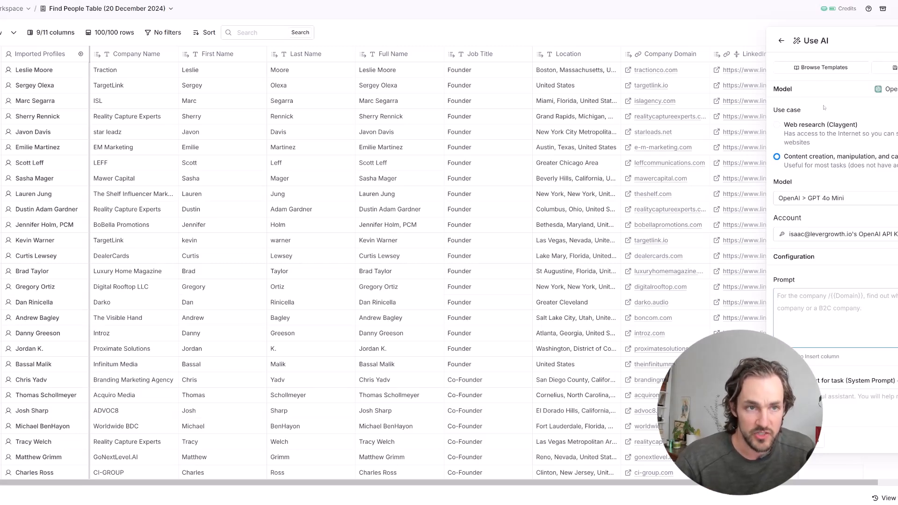
click(826, 70)
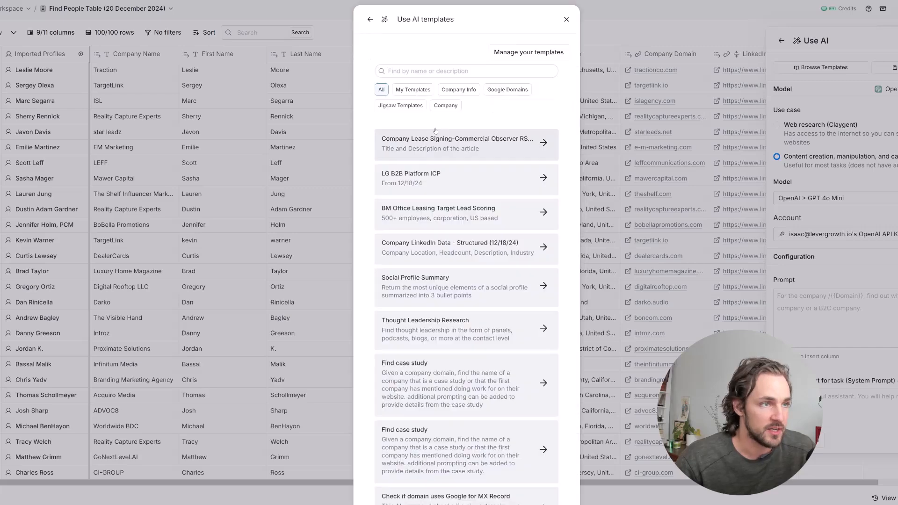
click(459, 89)
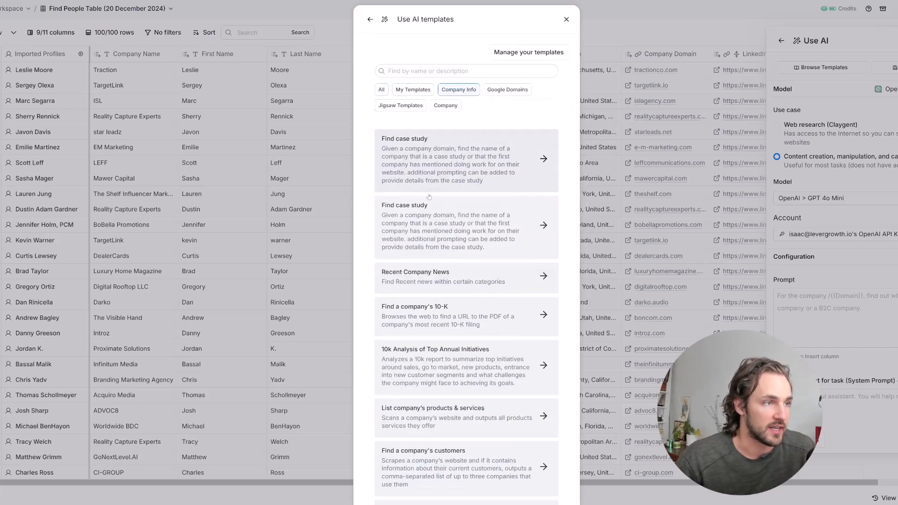
scroll(504, 282, down, 9)
scroll(505, 281, up, 9)
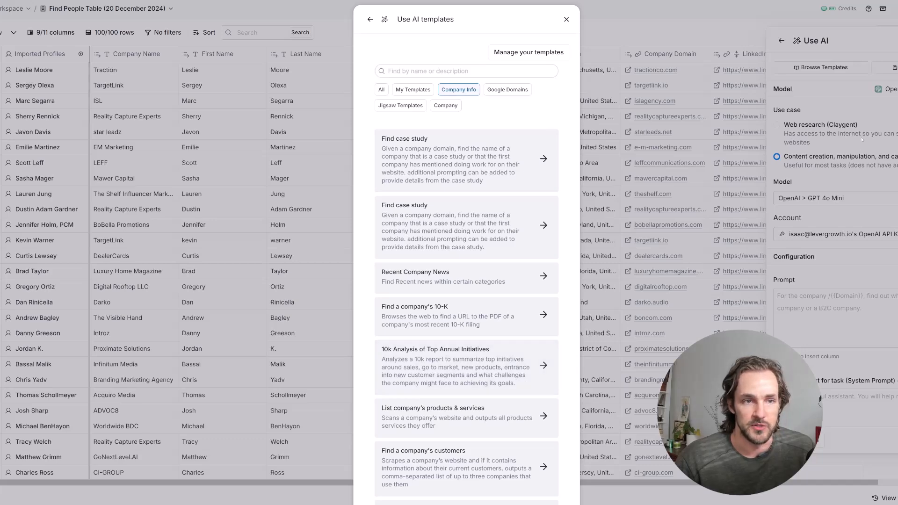
scroll(461, 281, down, 5)
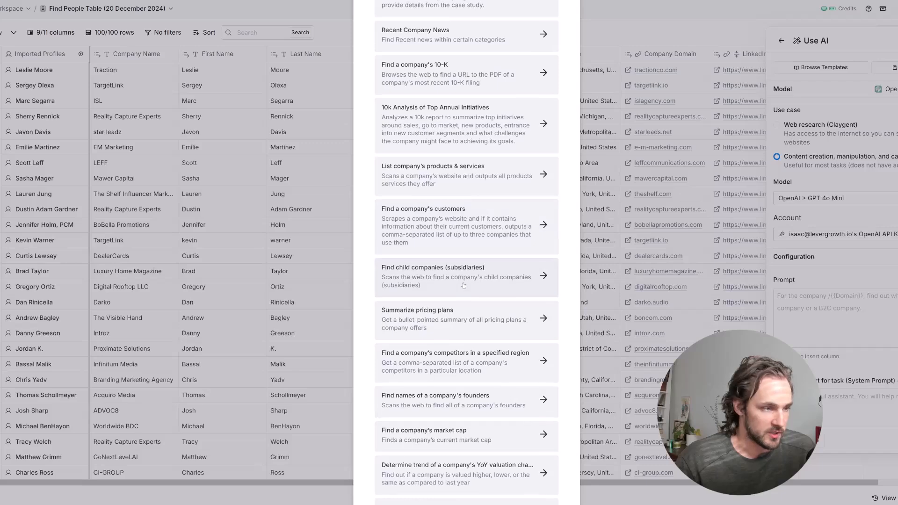
scroll(463, 286, down, 3)
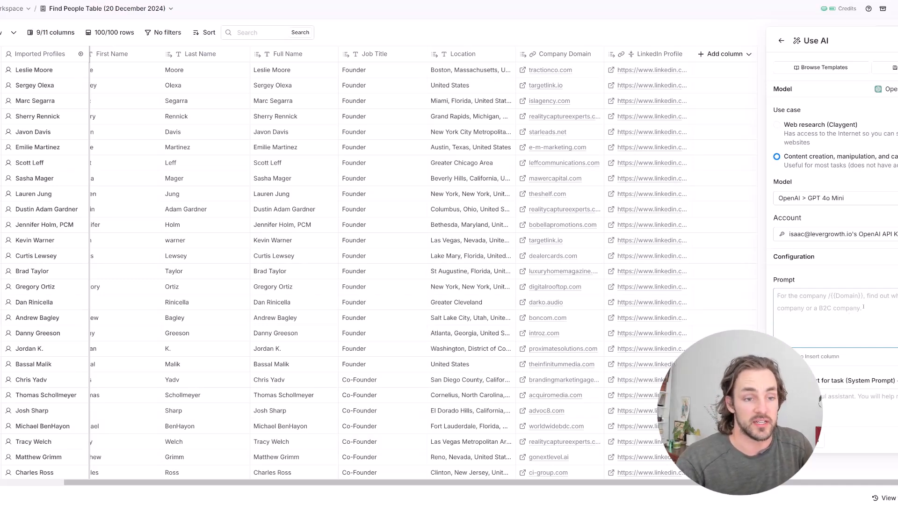
- Generate an AI prompt from the task description "Help me create a prompt that will determine if a company is b2b or b2c"
click(896, 356)
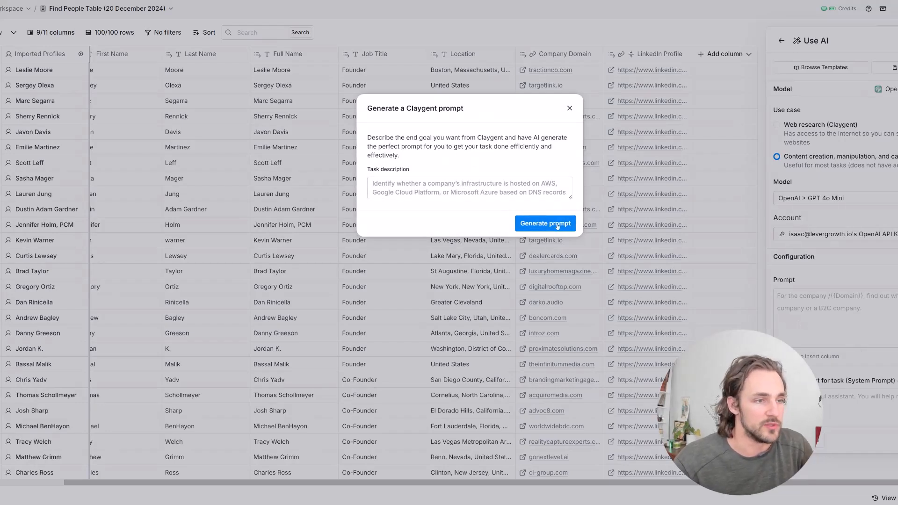
click(508, 193)
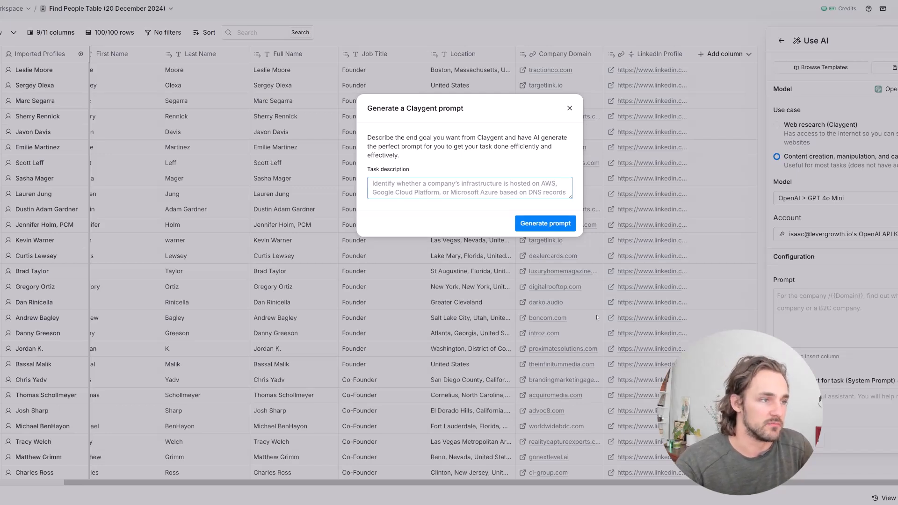
text(Help )
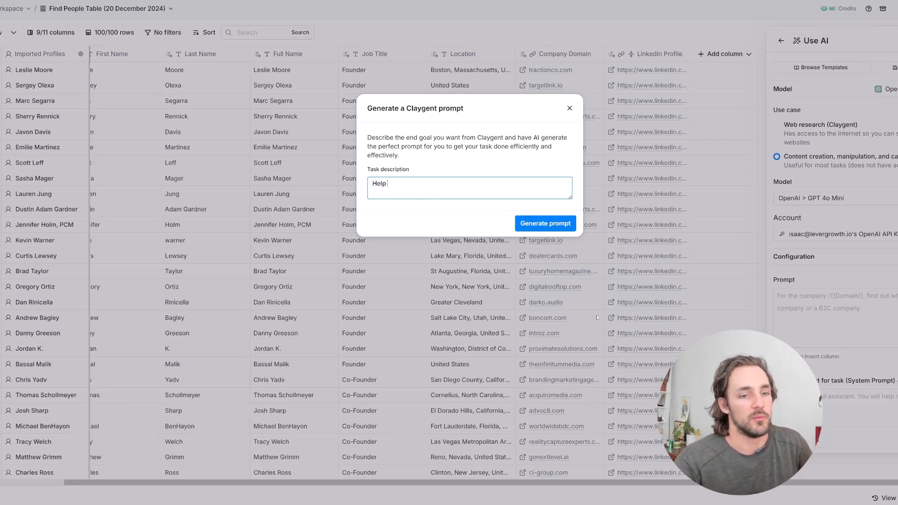
text(me create a prompt that will)
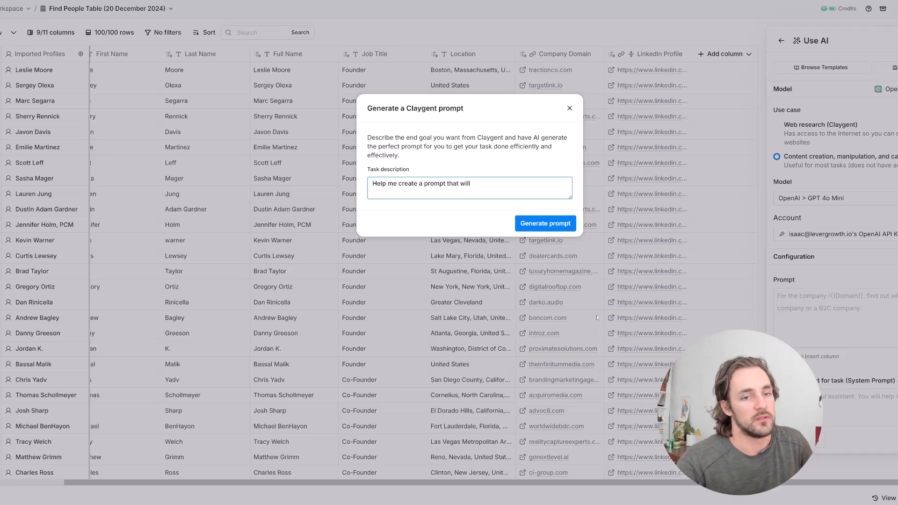
text( determine if a)
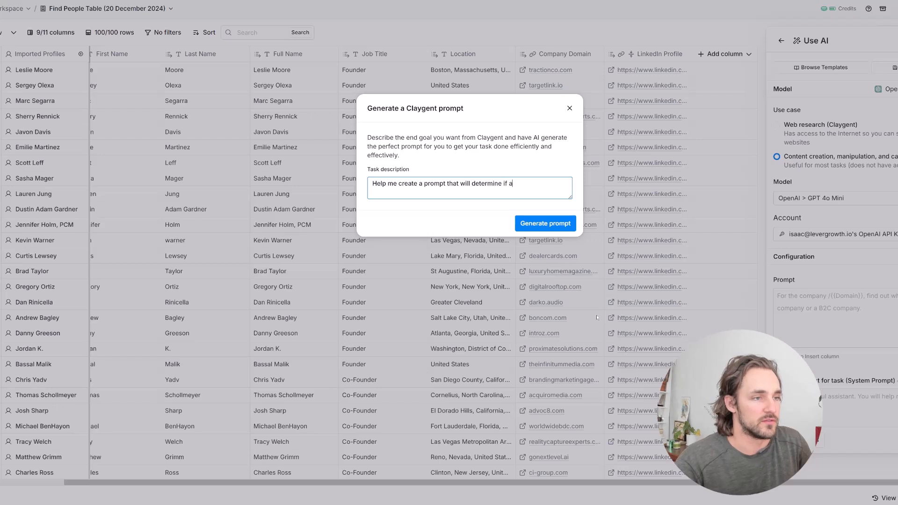
text( company is b2b o)
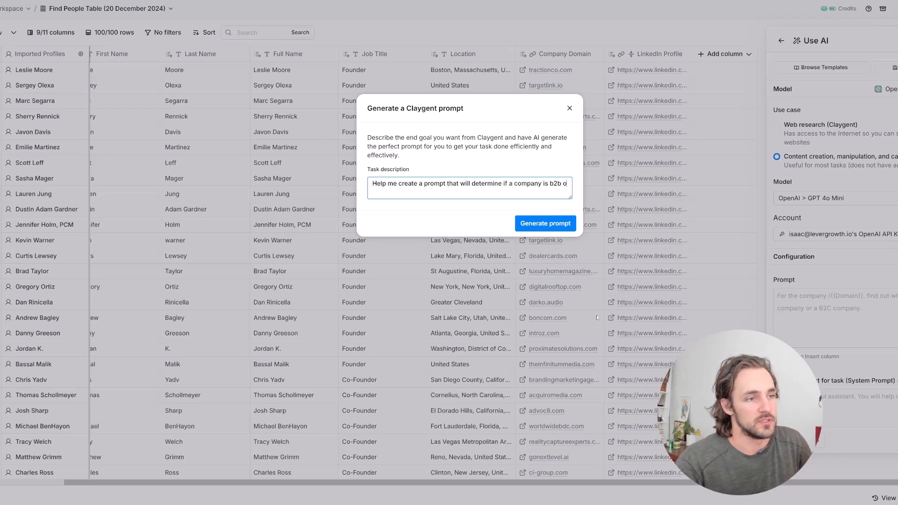
text(r b2c)
click(572, 224)
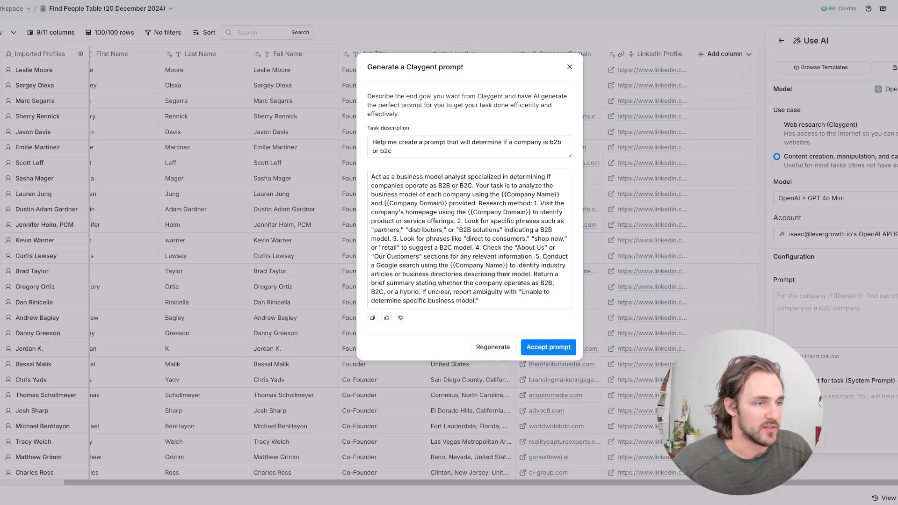
- Check the Company Name and Company Domain placeholders in the generated prompt and accept it
drag(502, 193, 559, 195)
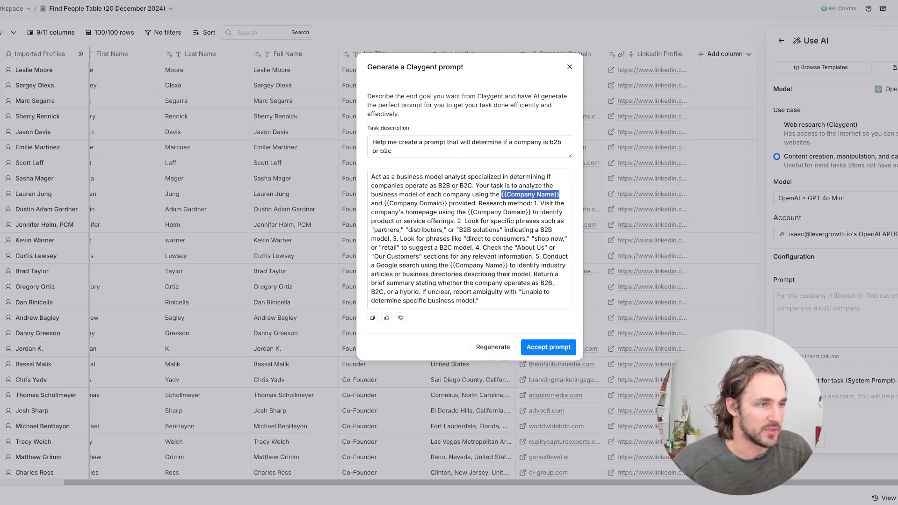
drag(372, 203, 483, 213)
click(495, 229)
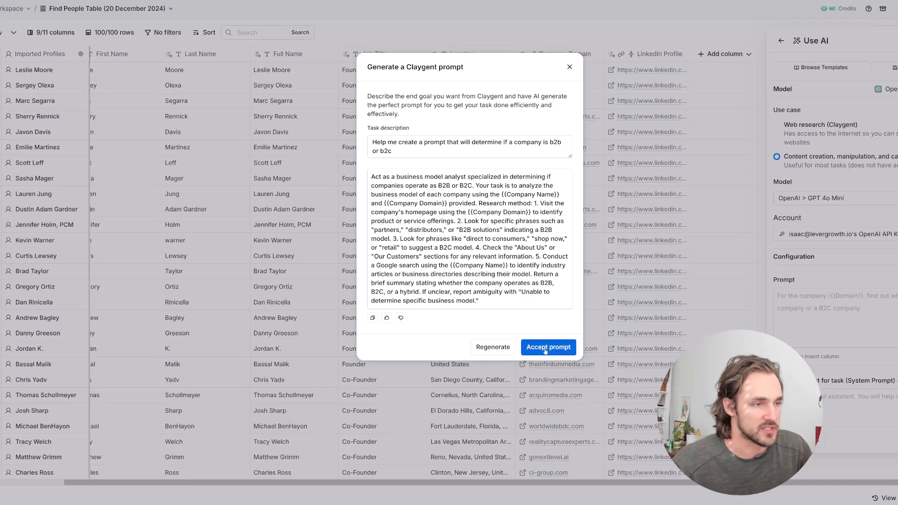
click(540, 348)
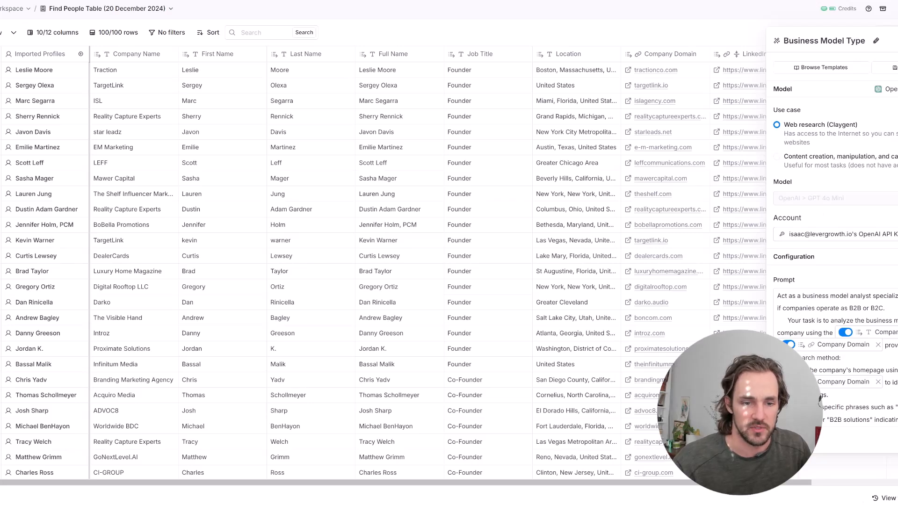
- Save and run the business model column, and open the cell details of the result for the company LEFF
click(896, 441)
click(880, 460)
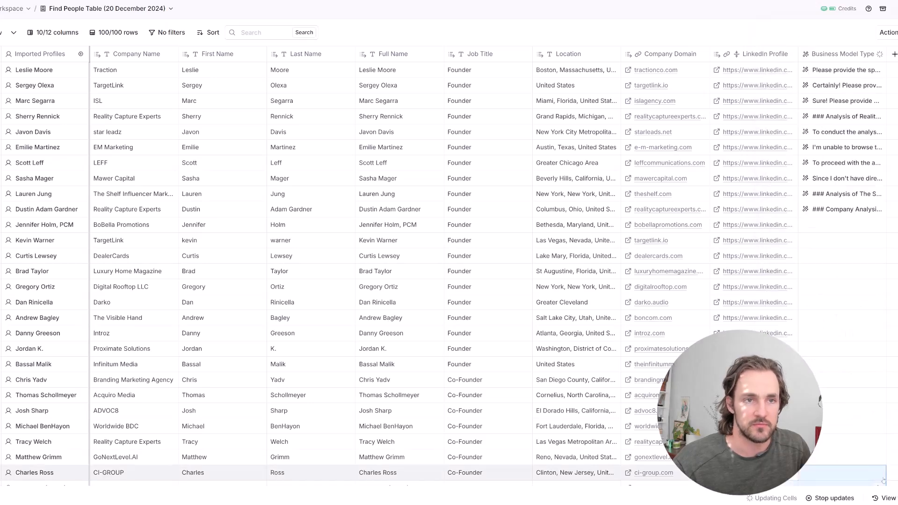
click(842, 163)
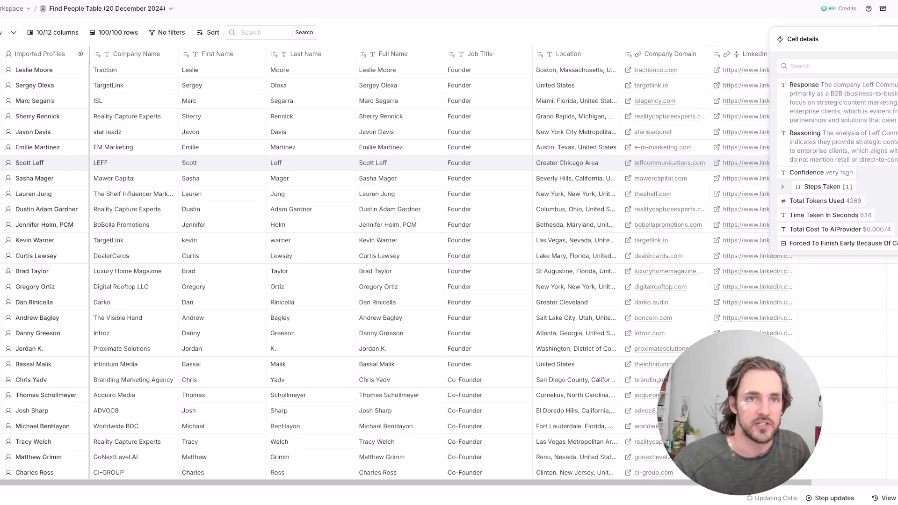
- Open LEFF's website from its company domain for a quick look, and return to the people table
key(Escape)
click(628, 164)
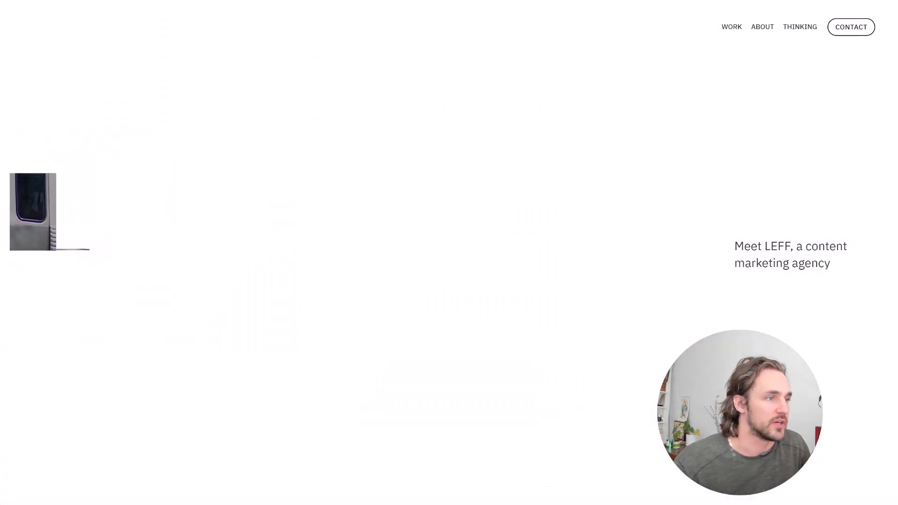
key(ctrl+w)
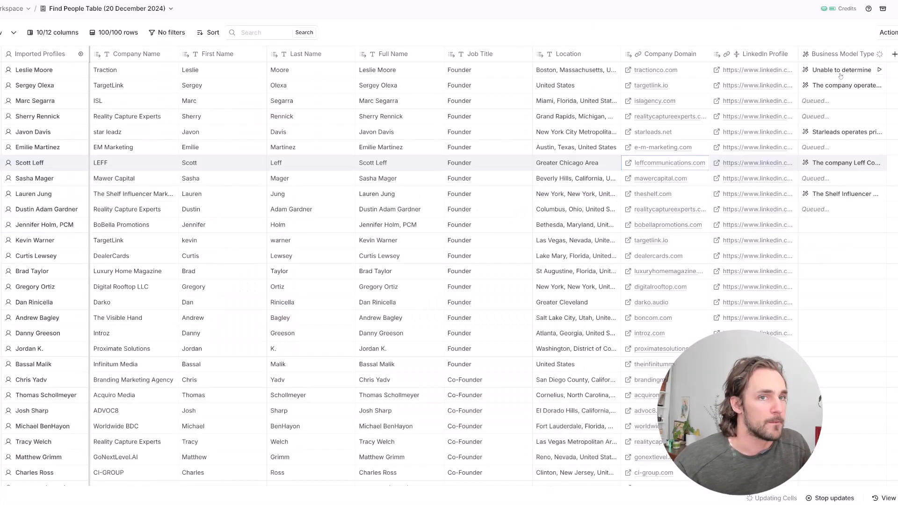
- Check the Business Model Type cell details of the company Traction, and reopen those of LEFF
click(840, 73)
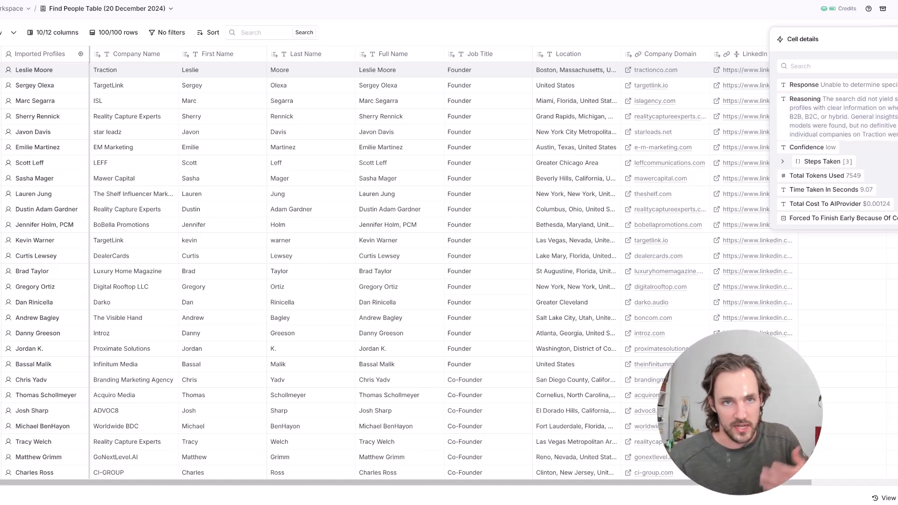
key(Escape)
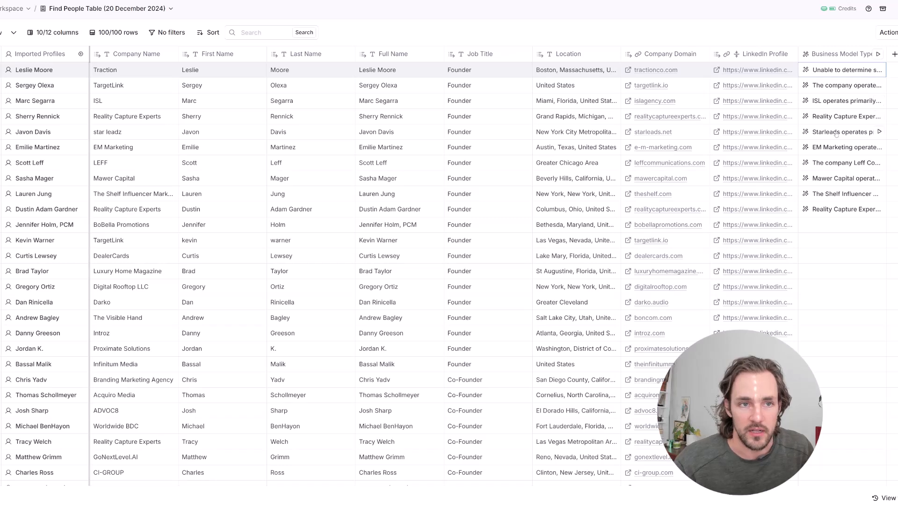
click(880, 163)
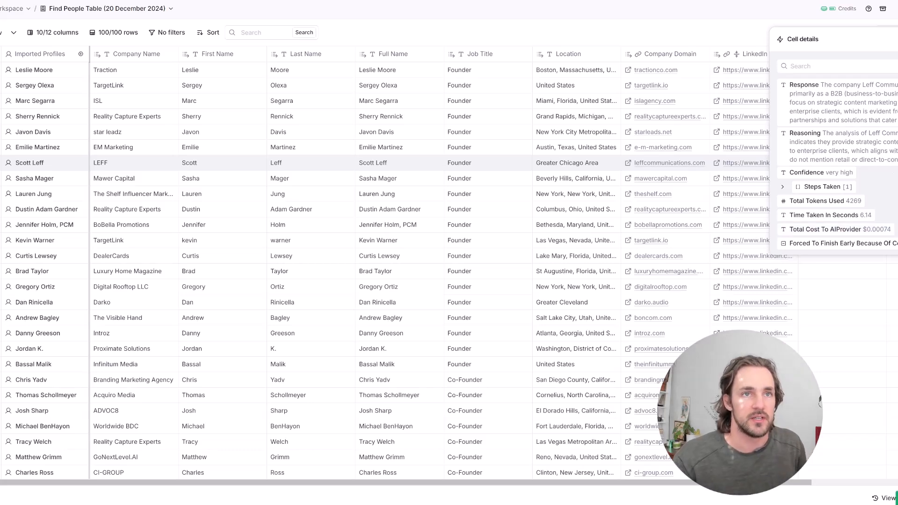
- Calculate the AI cost for 100 rows with a Google search for "$0.00074*100" in a new browser tab
key(ctrl+t)
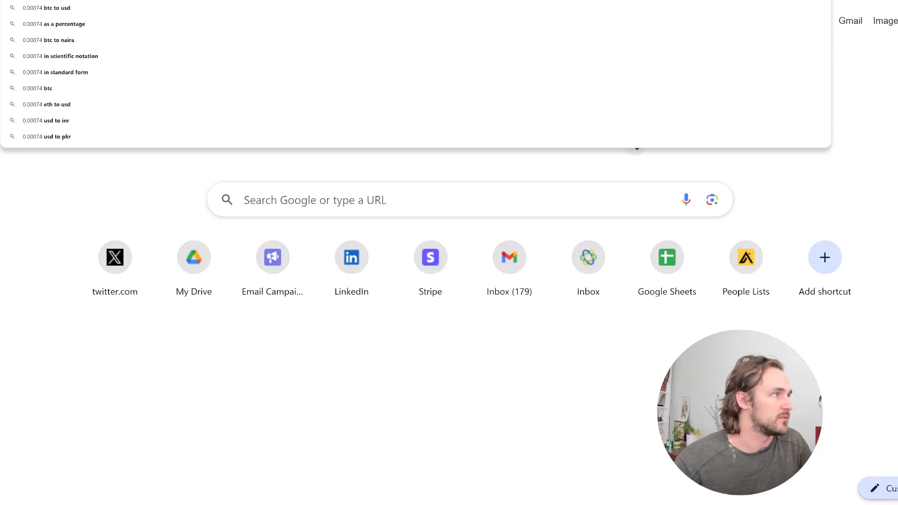
text($0.00074*100)
key(Return)
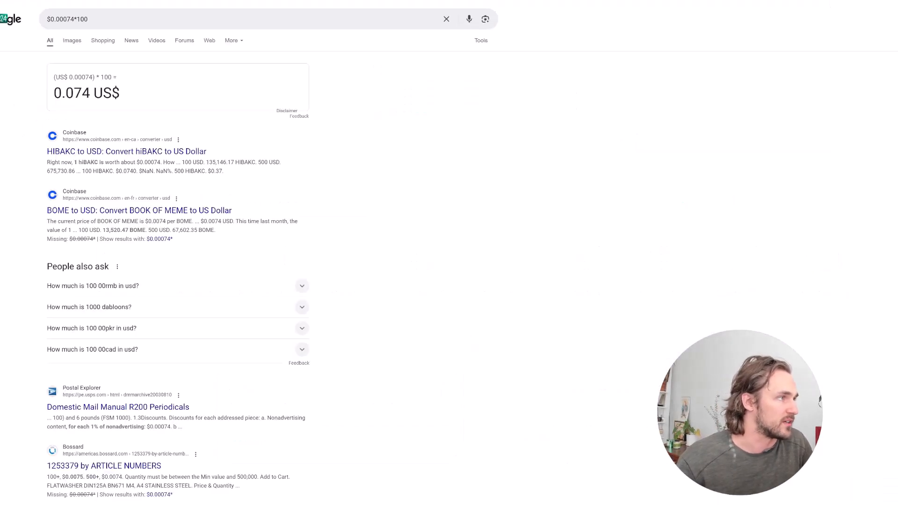
double_click(80, 95)
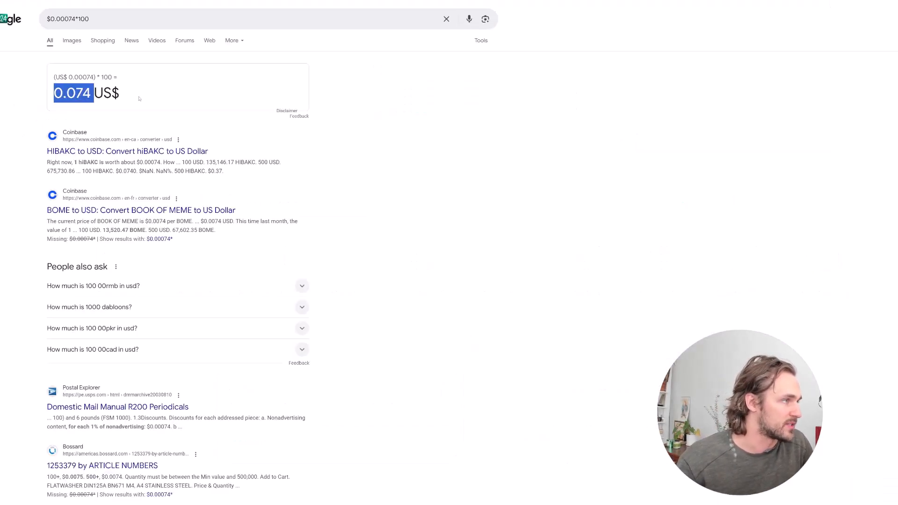
click(364, 138)
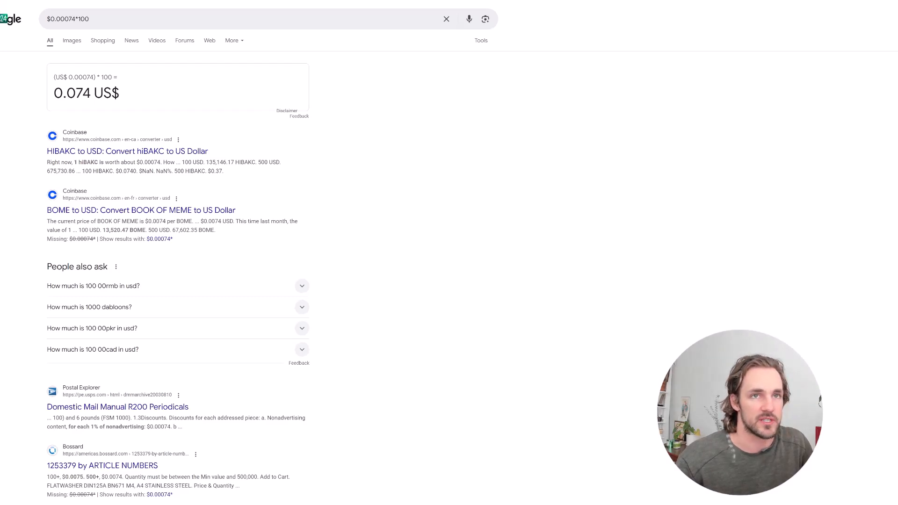
- Switch to the Top 5 Clay.com Enrichments whiteboard and delete the purple note covering the second enrichment
click(319, 1)
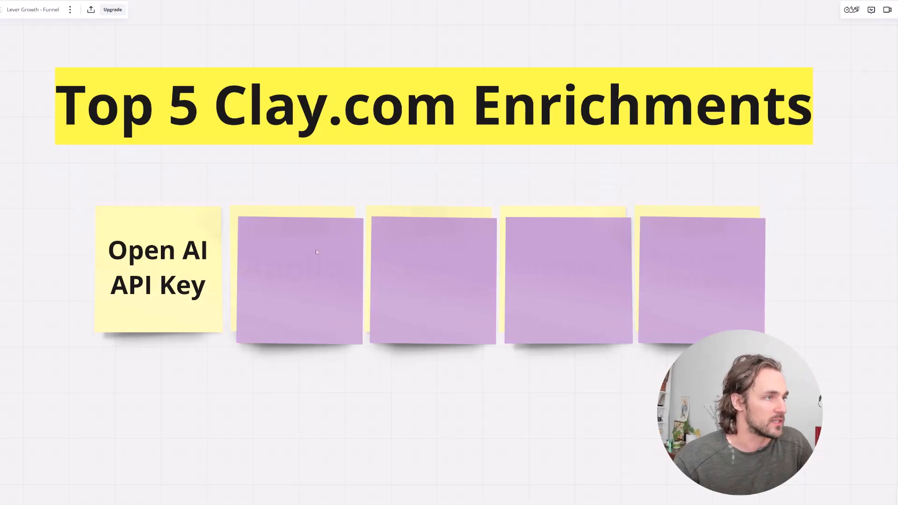
click(315, 253)
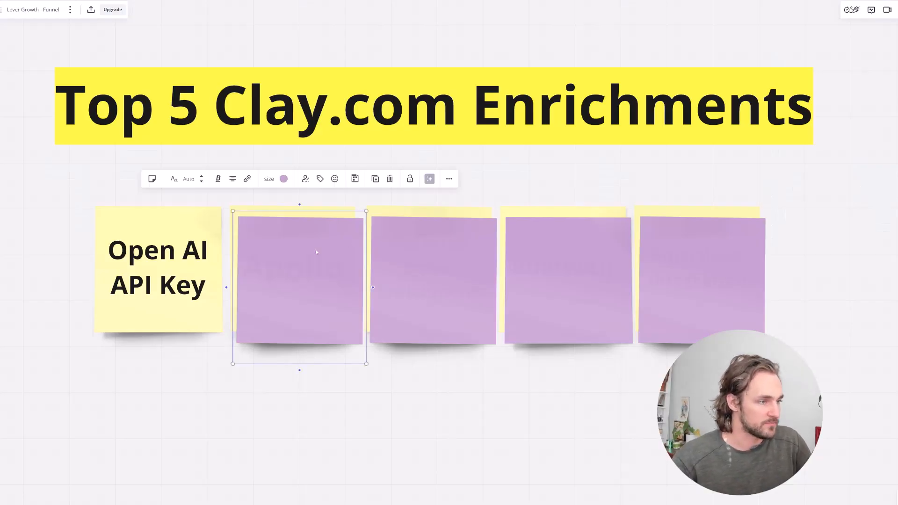
key(Delete)
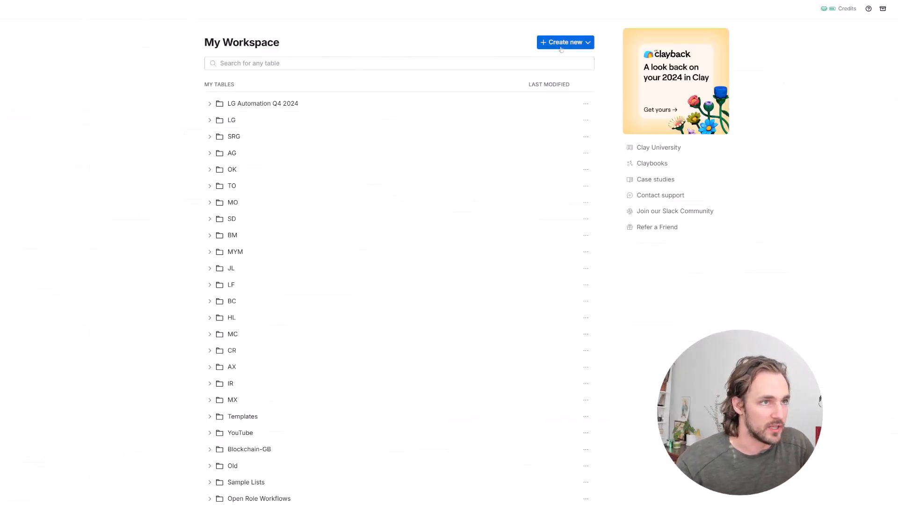
- Start a new table in the Clay workspace from a Find companies search
click(561, 46)
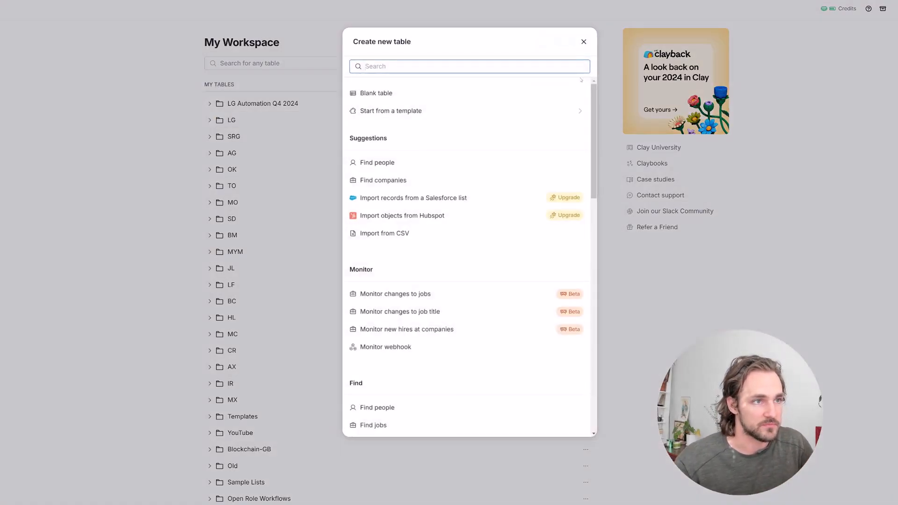
click(580, 79)
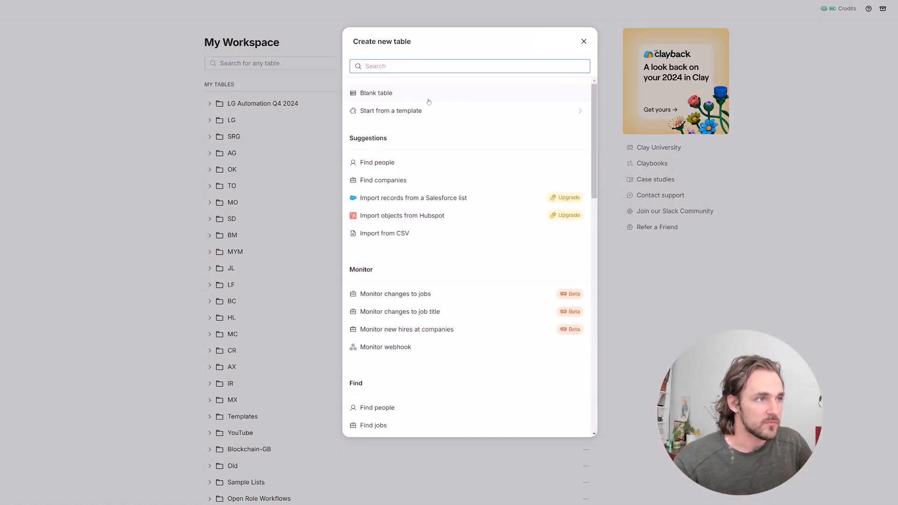
click(425, 182)
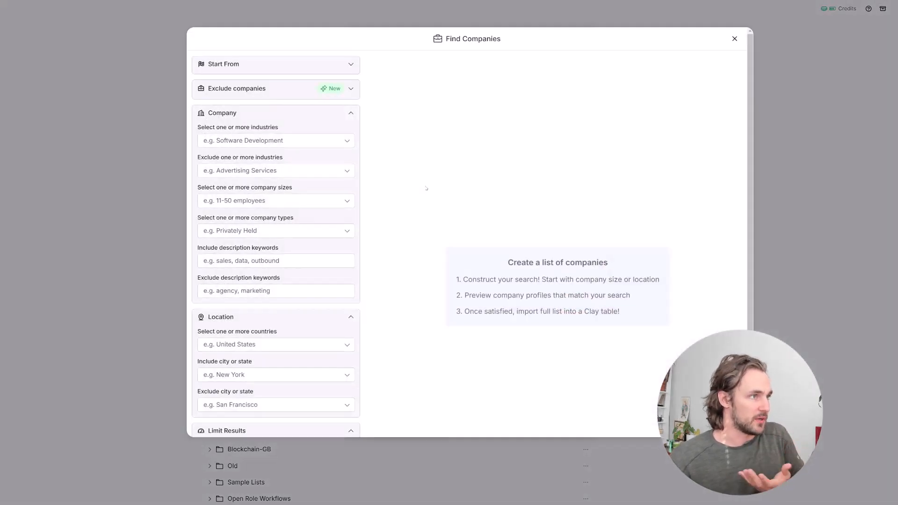
- Filter the company search to the Marketing Services industry
click(290, 140)
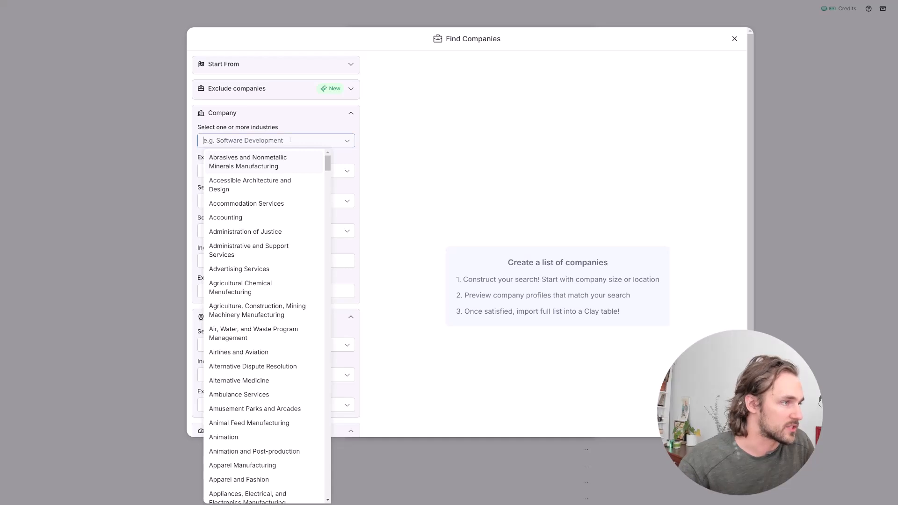
text(marketn)
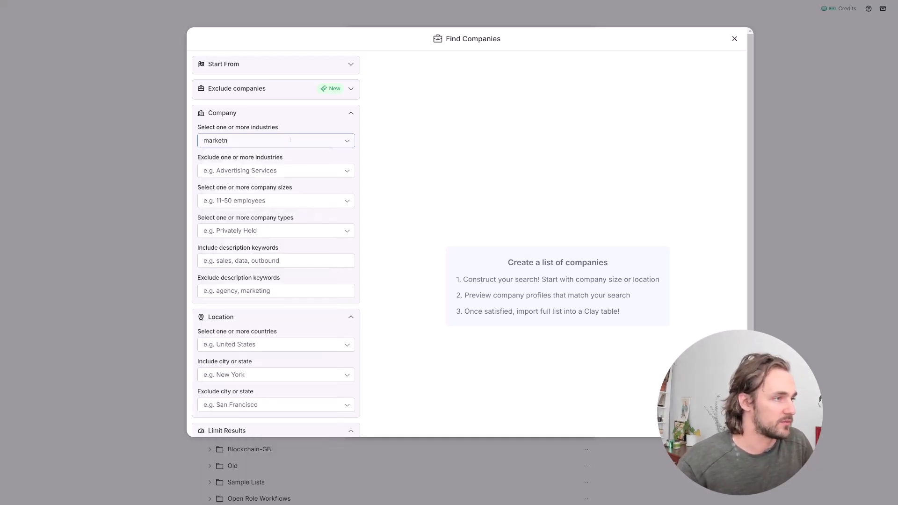
key(ctrl+a)
key(BackSpace)
text(a)
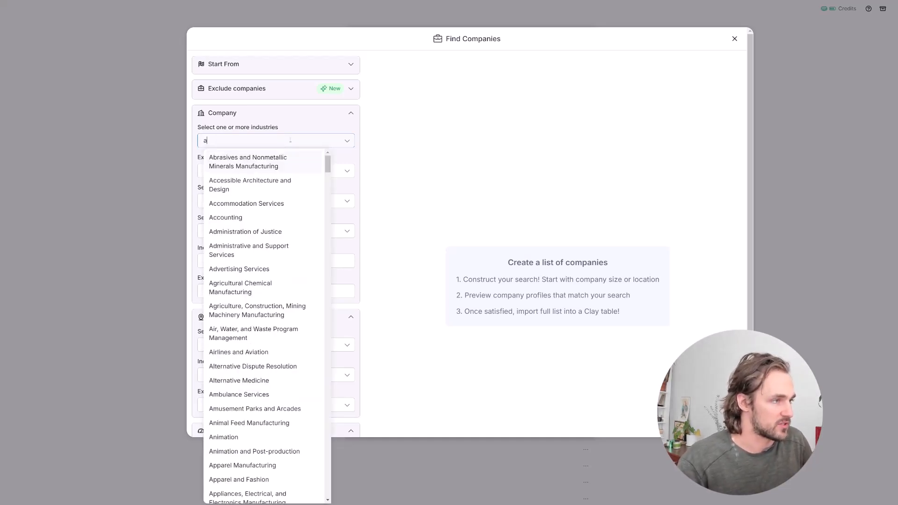
key(BackSpace)
text(marketing)
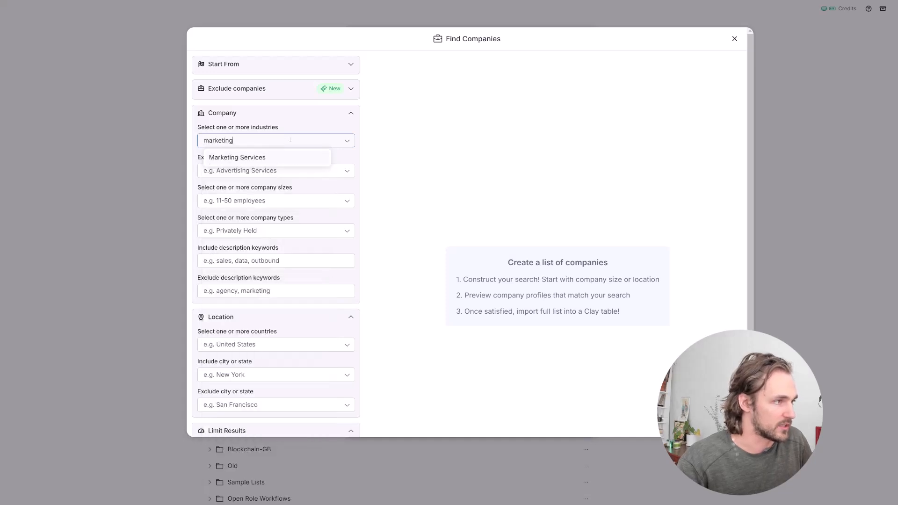
click(284, 158)
- Restrict the company search to the company size 11-50 employees
click(255, 200)
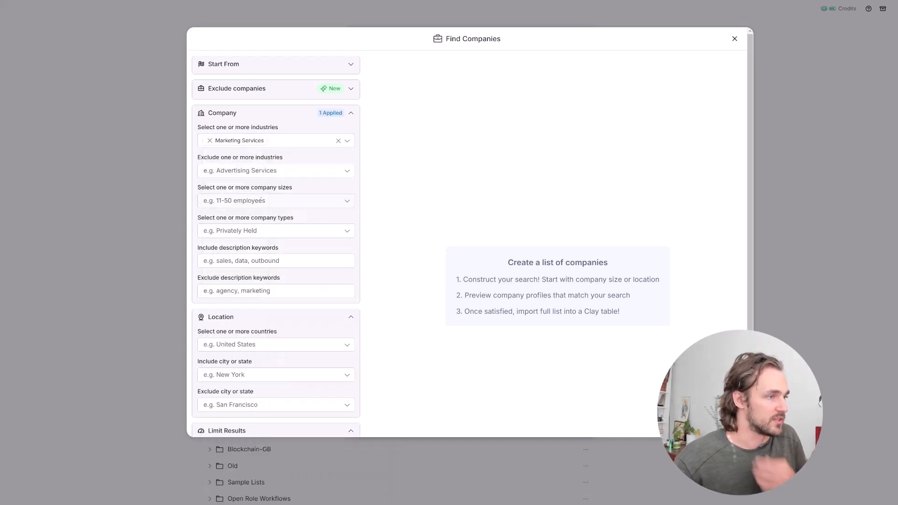
click(255, 201)
click(253, 247)
click(469, 203)
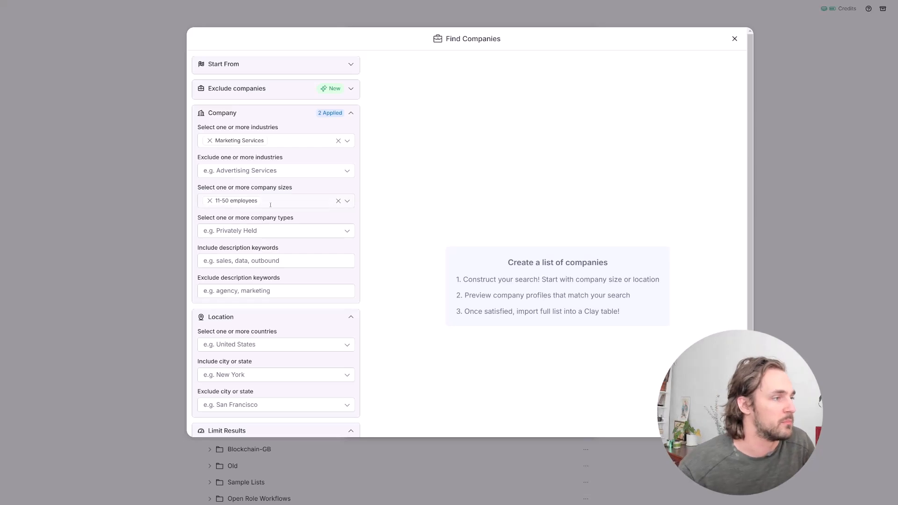
- Restrict the company search to the country United States
scroll(294, 193, down, 1)
click(250, 304)
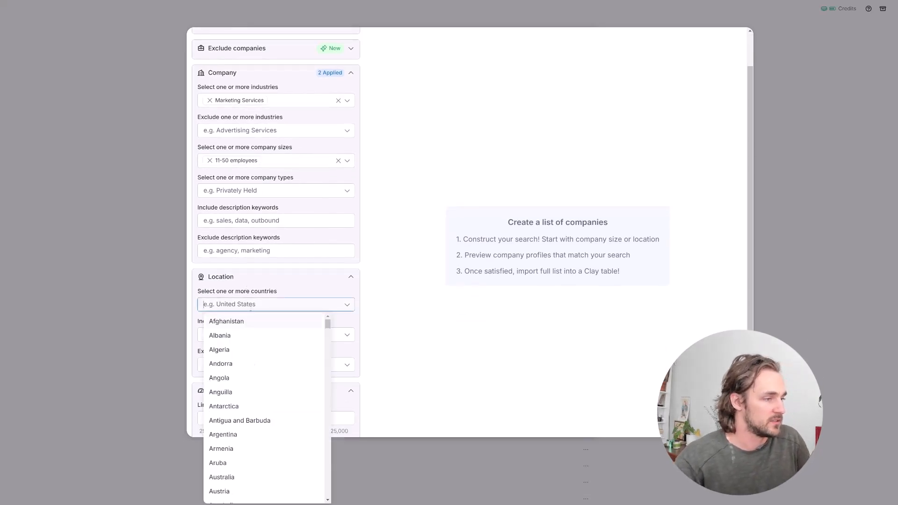
text(United States)
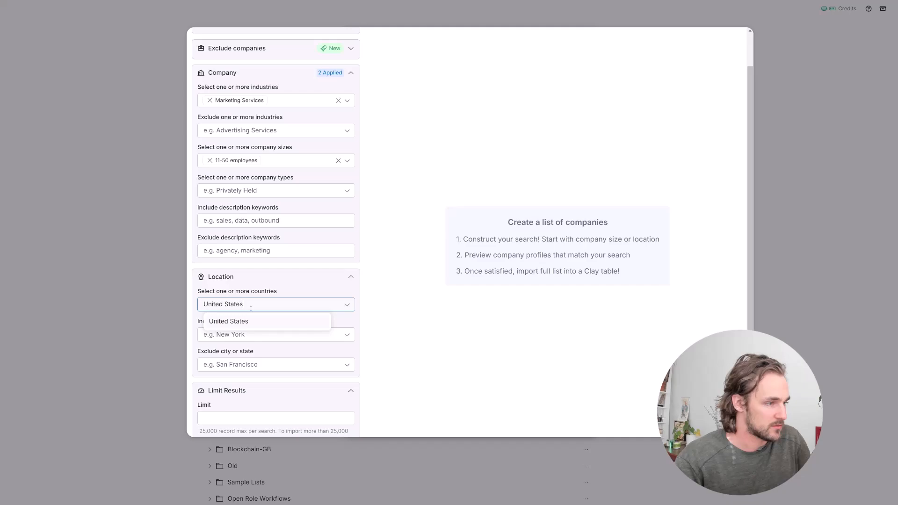
key(Return)
- Limit the company search to 100 results and preview the matching companies
scroll(250, 313, down, 1)
click(243, 375)
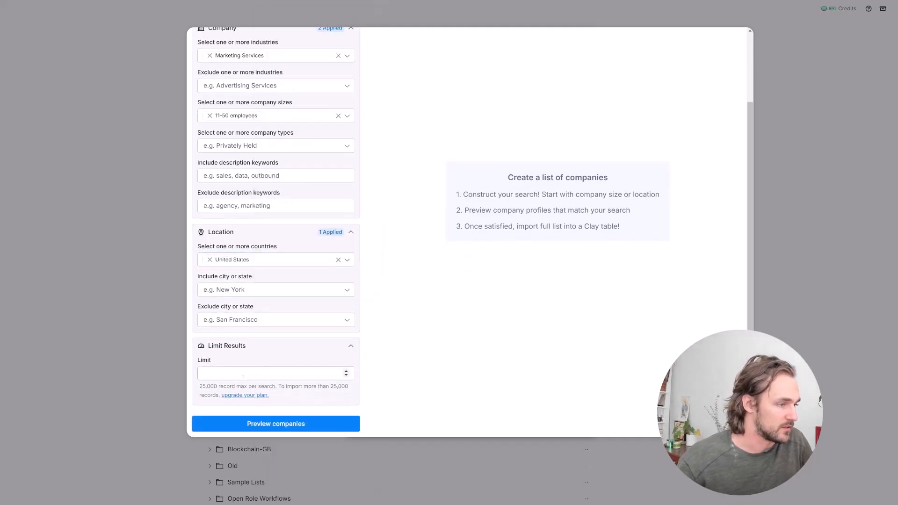
text(100)
key(Return)
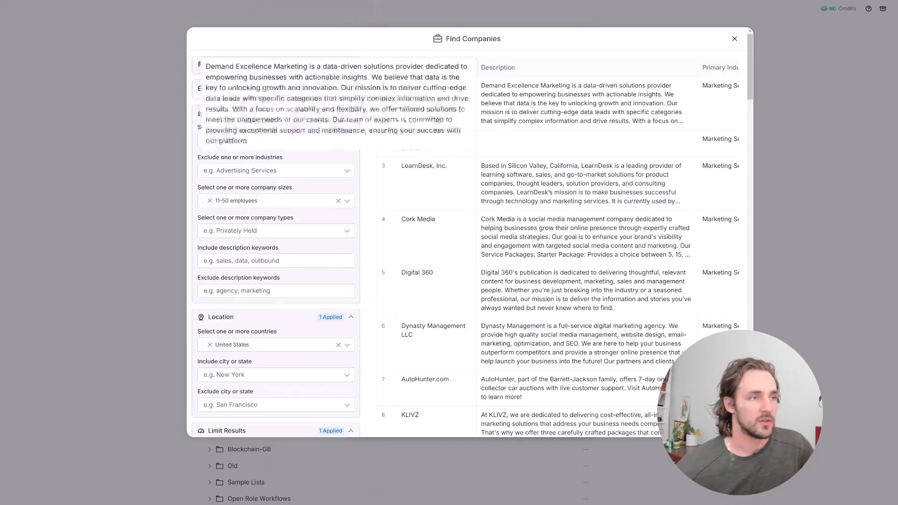
- Import the previewed companies into a new table without any additional enrichments
scroll(677, 93, down, 20)
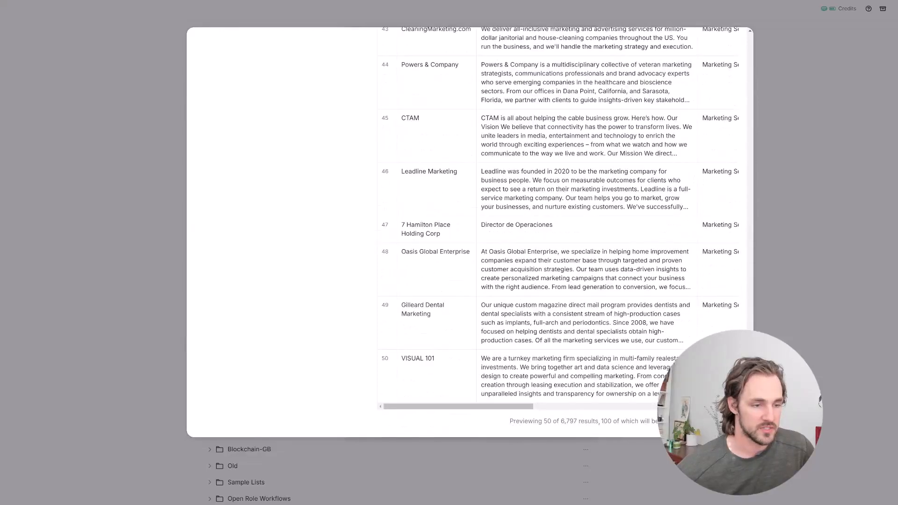
click(719, 421)
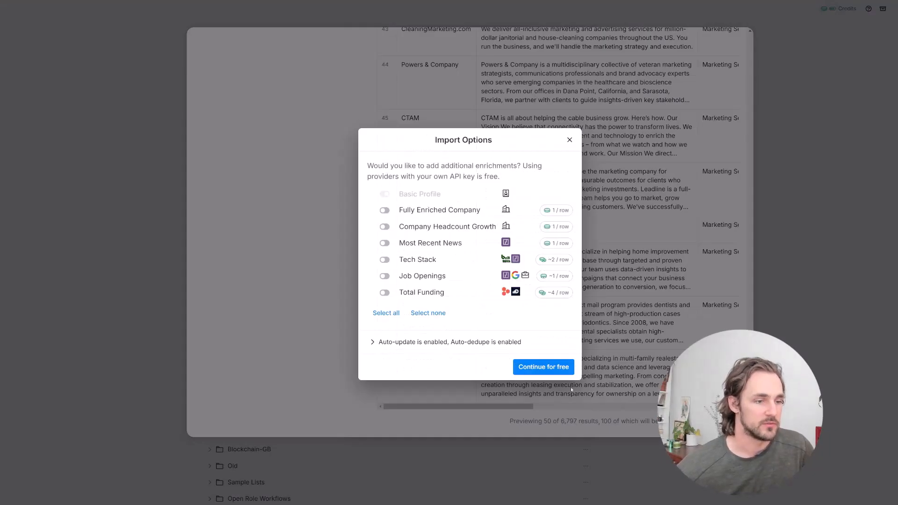
click(555, 368)
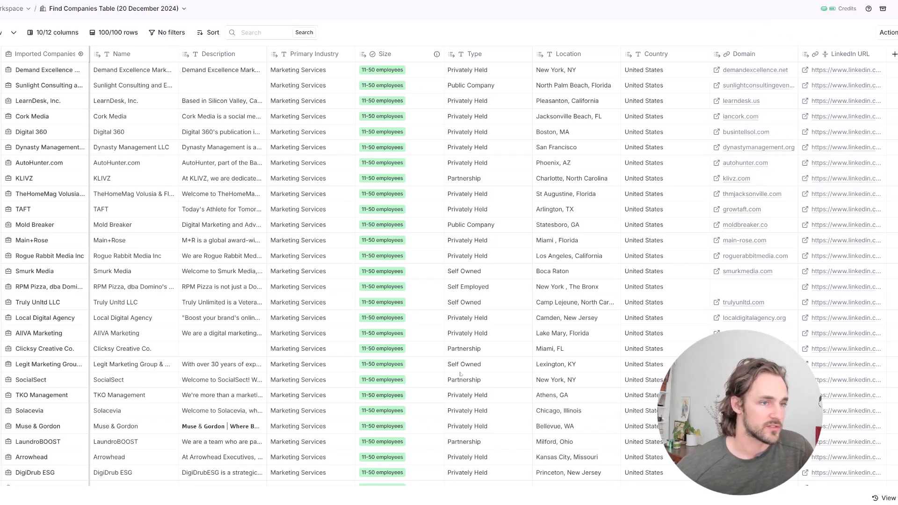
- View the Find People search for the companies in this table and close it without running it
click(891, 34)
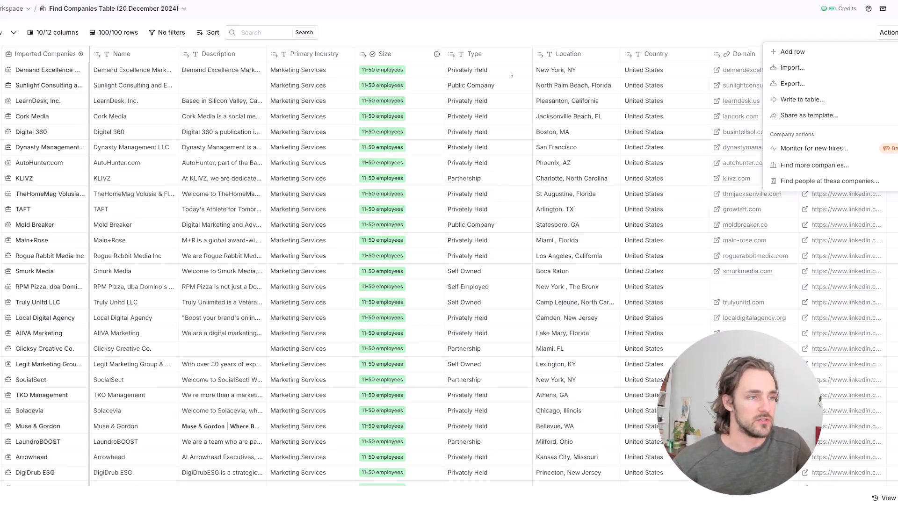
click(809, 184)
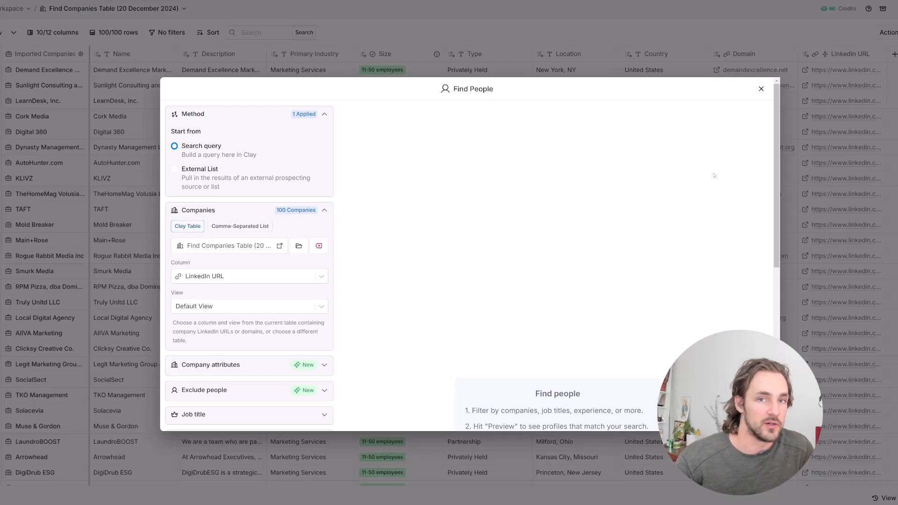
click(761, 89)
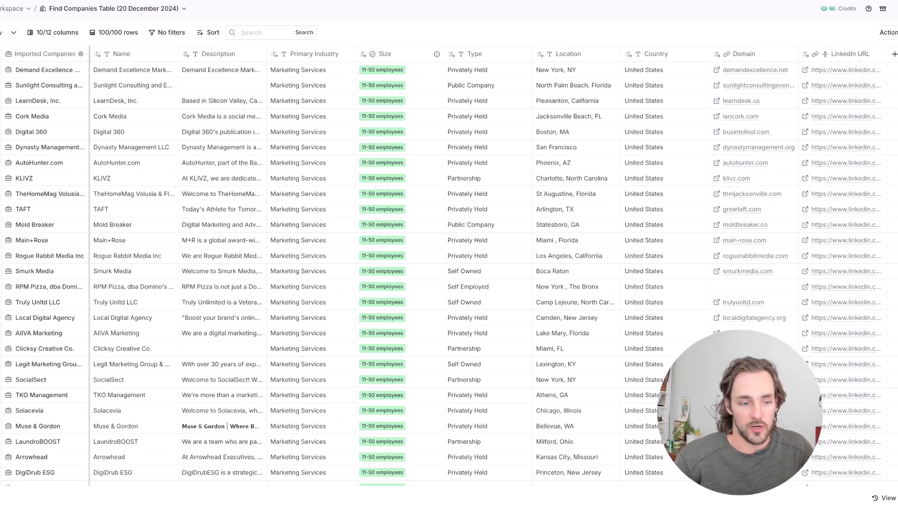
- Add the Apollo.io enrichment Find People at Company By Job Title to the companies table
click(895, 54)
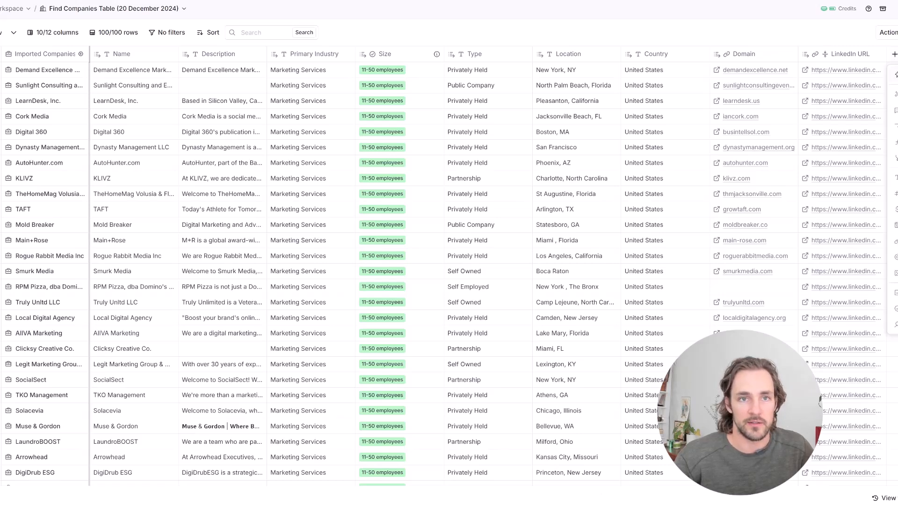
click(895, 75)
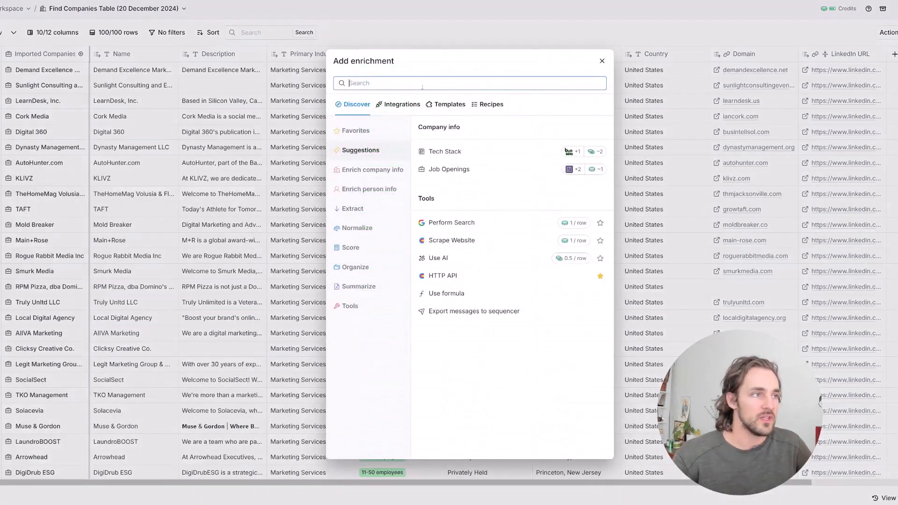
text(apollo)
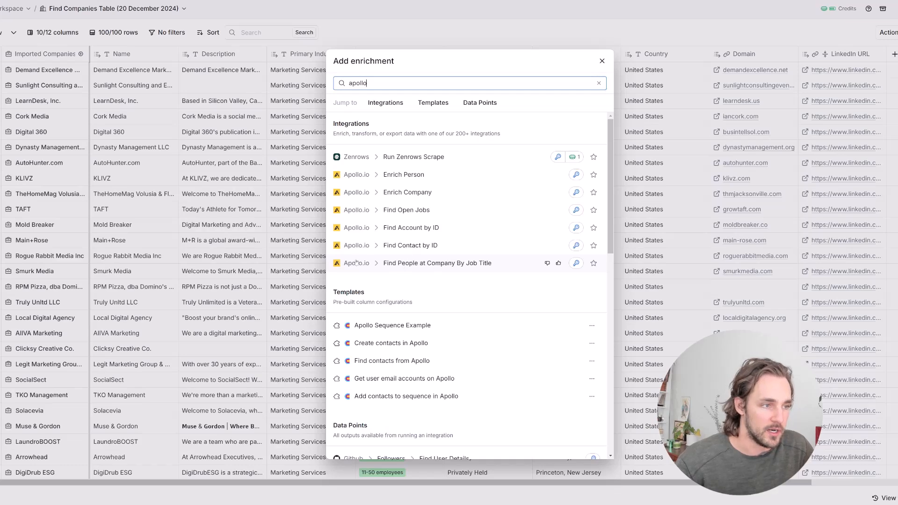
mouse_move(577, 265)
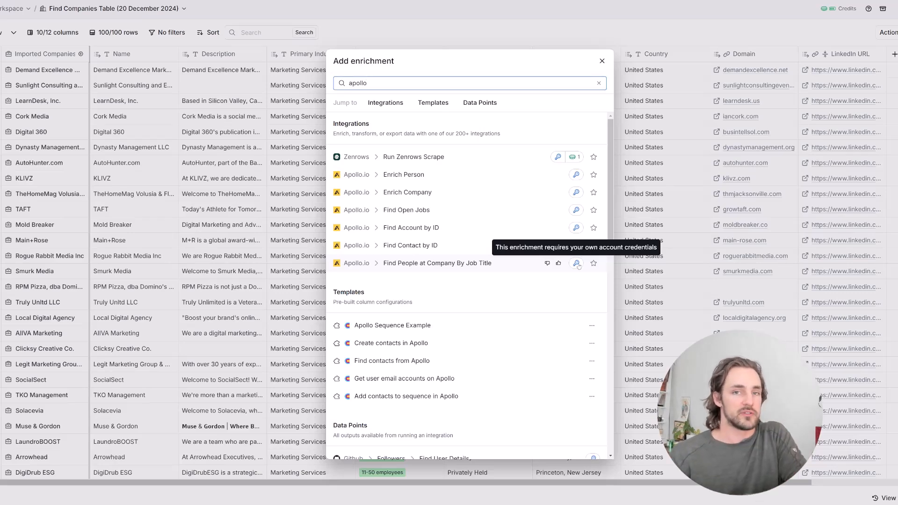
click(482, 264)
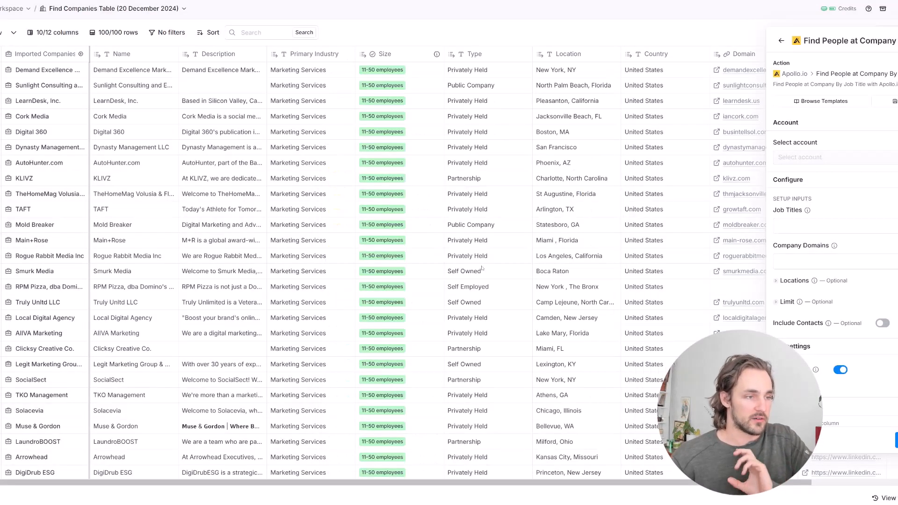
- Set the job titles of the Apollo people search to CEO and Founder
mouse_move(814, 285)
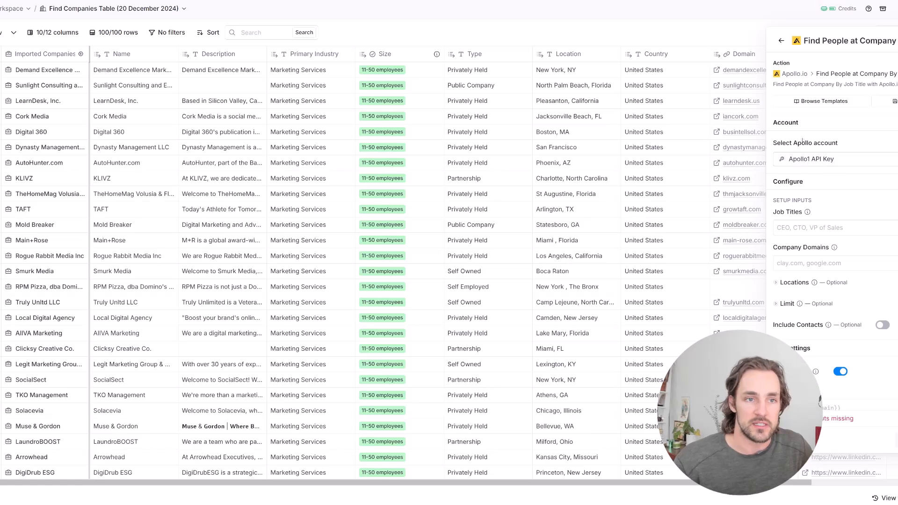
mouse_move(811, 218)
scroll(812, 218, down, 1)
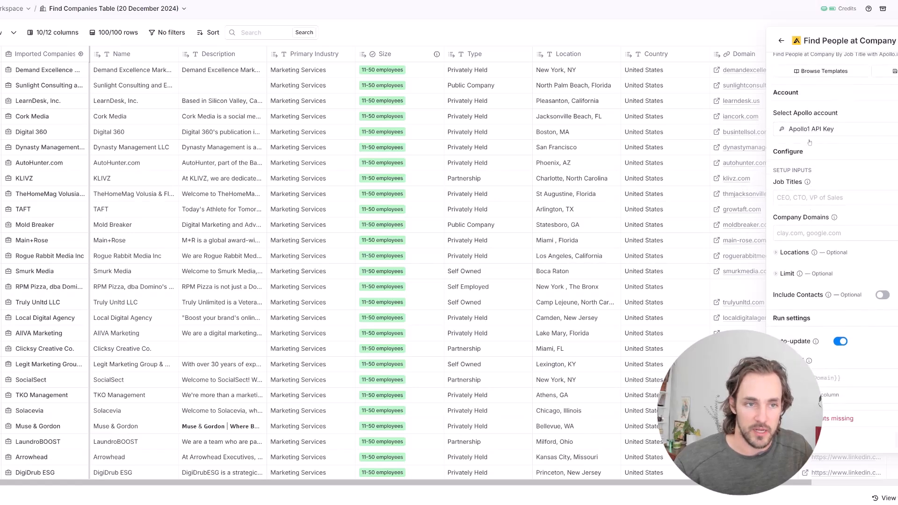
click(812, 198)
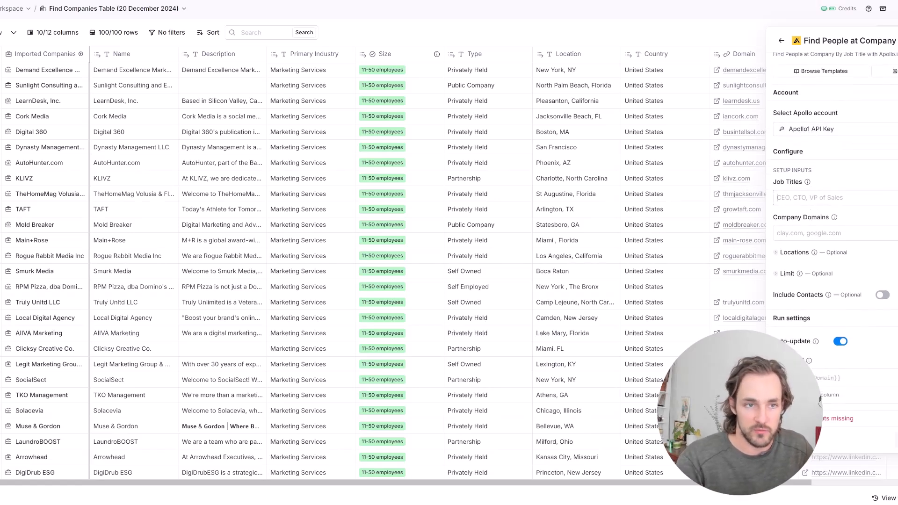
text(CEO)
key(Return)
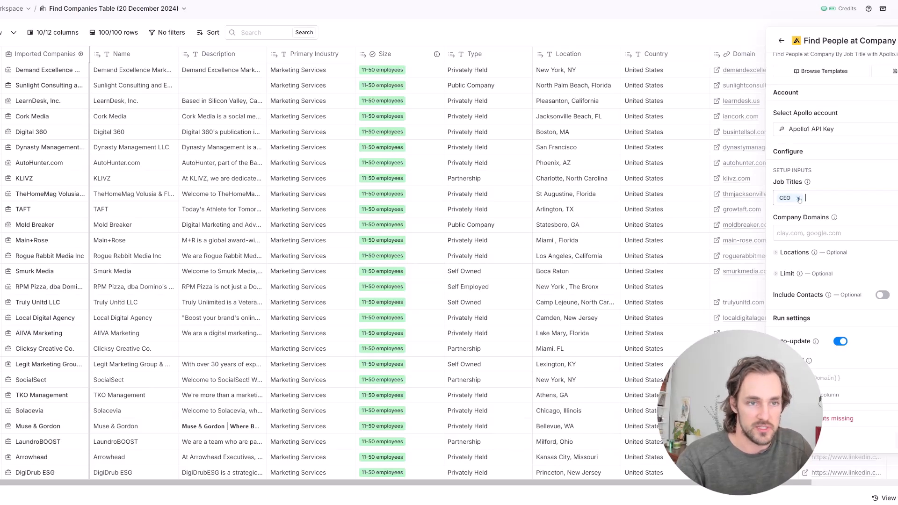
text(Founder)
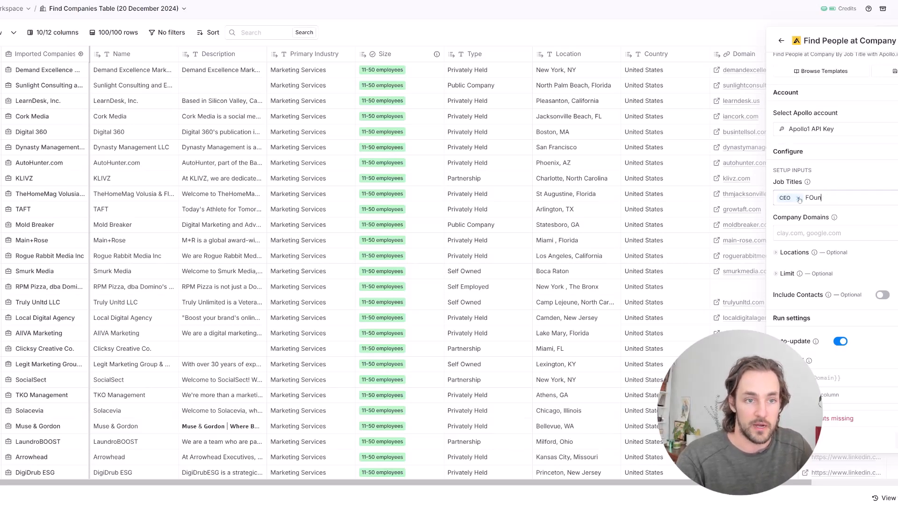
key(Return)
- Map the search's company domains to the Domain column and leave the optional locations empty
click(813, 253)
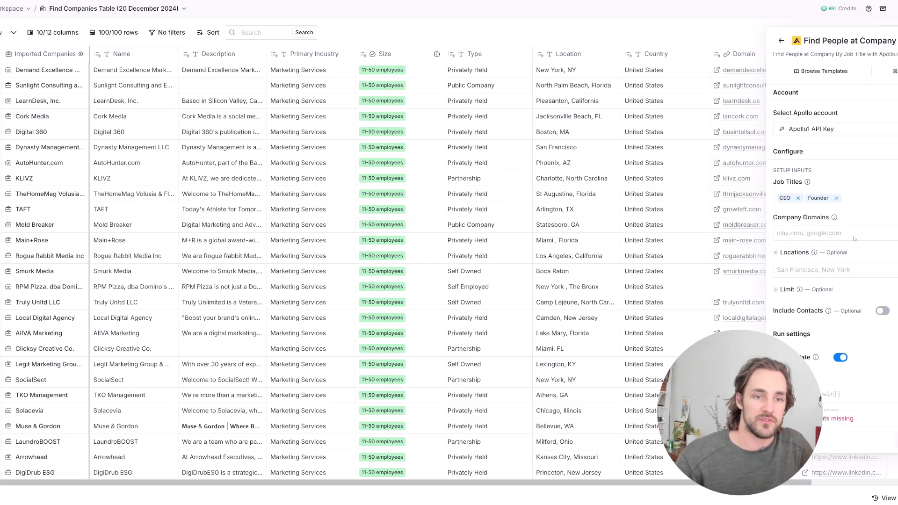
click(810, 231)
text(/domain)
key(Return)
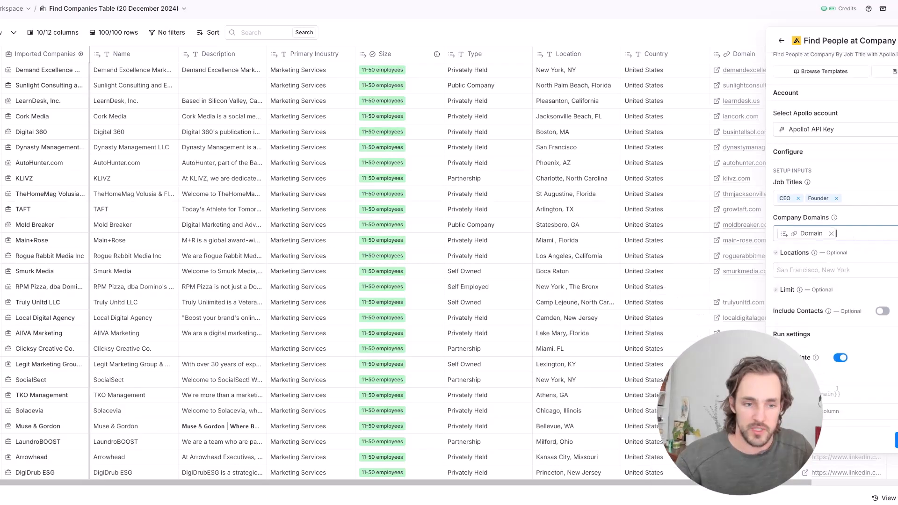
click(811, 270)
text(/)
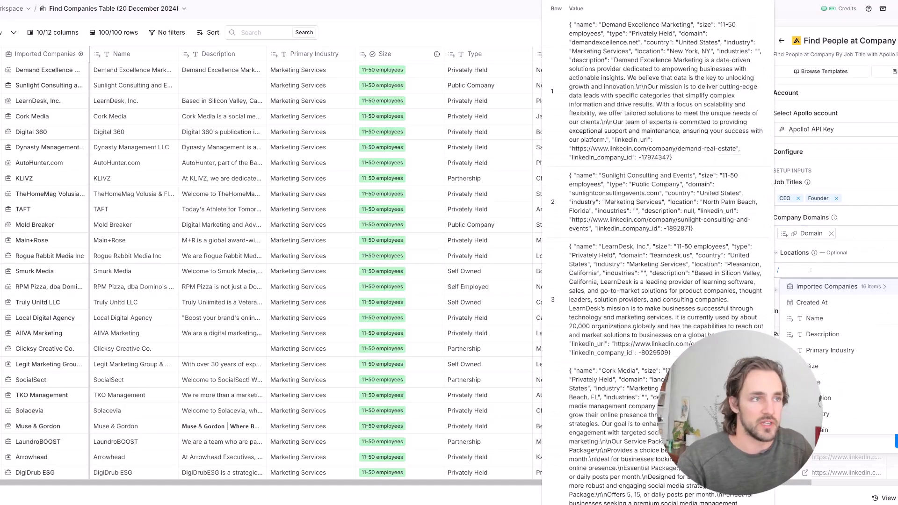
key(BackSpace)
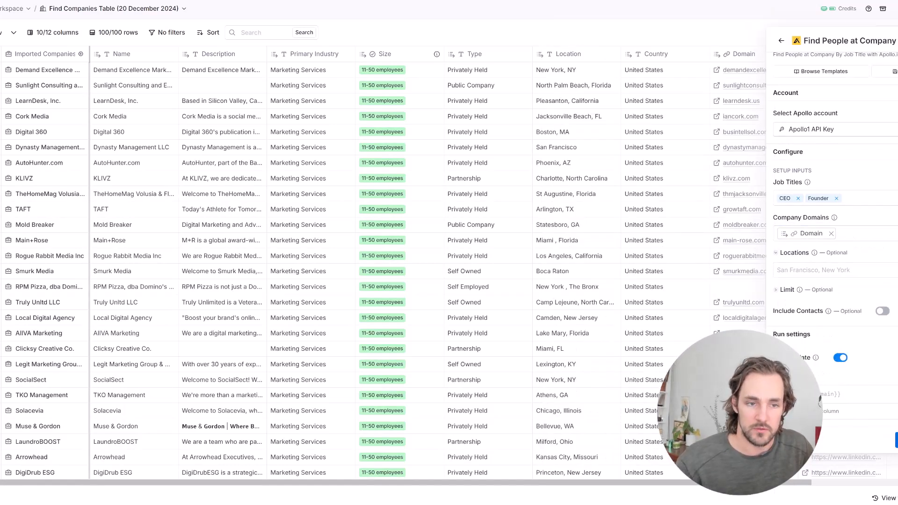
- Add first name, last name, name, LinkedIn URL, title and headline from People as columns, and run the enrichment on ten rows
click(896, 440)
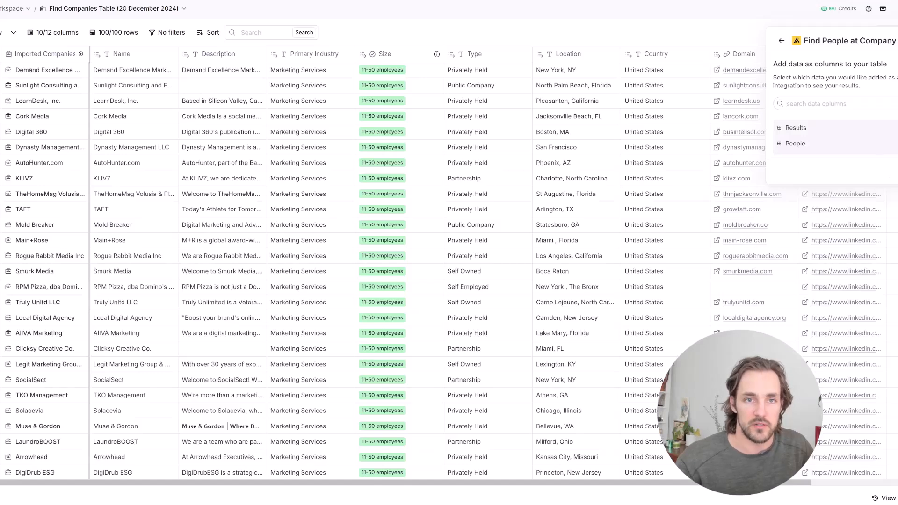
click(838, 145)
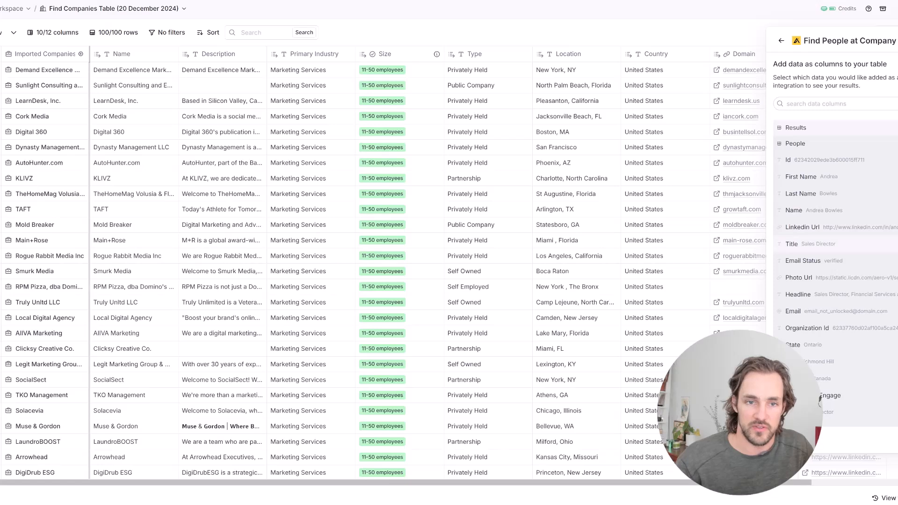
scroll(833, 281, down, 3)
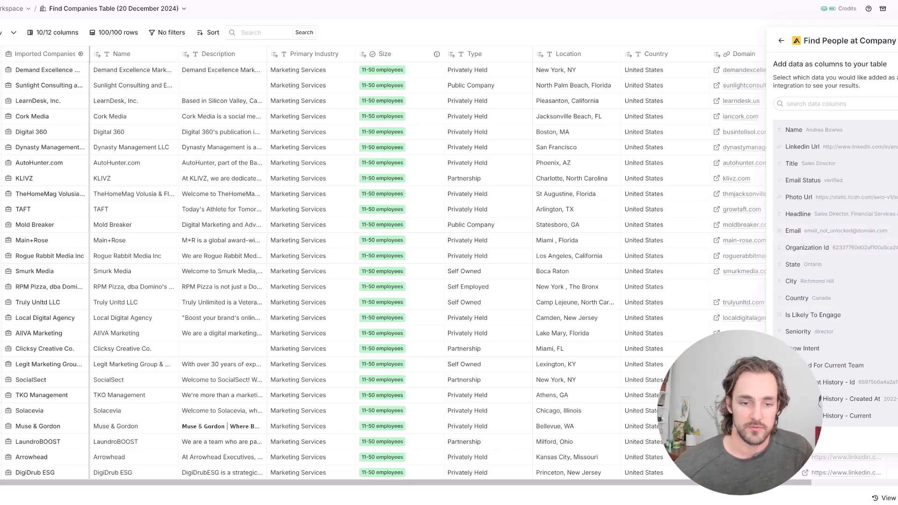
click(897, 441)
click(889, 460)
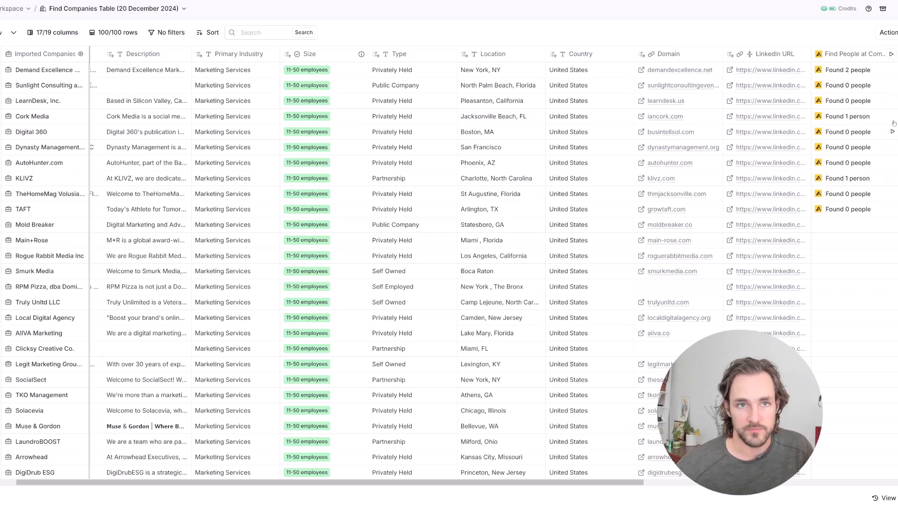
- Set up a Write to Other Table enrichment with the results of the Find People at Company column as its source list
scroll(627, 202, right, 7)
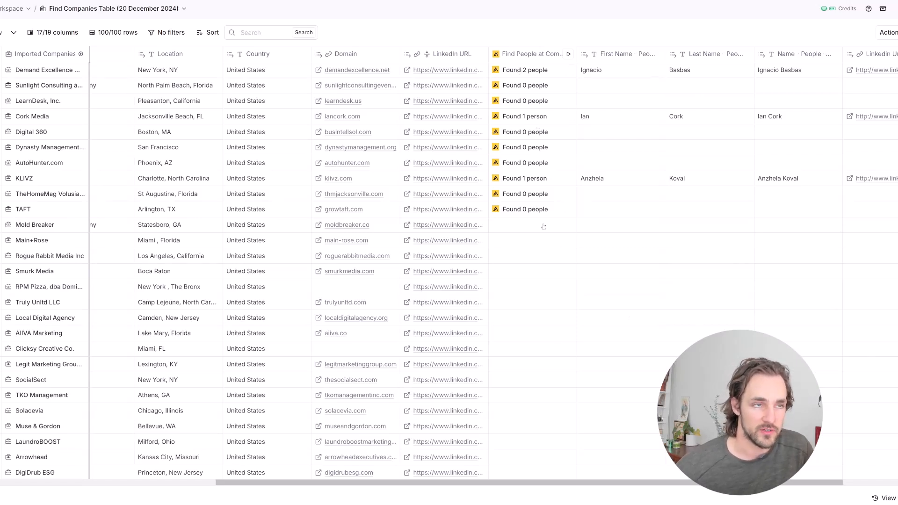
drag(567, 482, 632, 482)
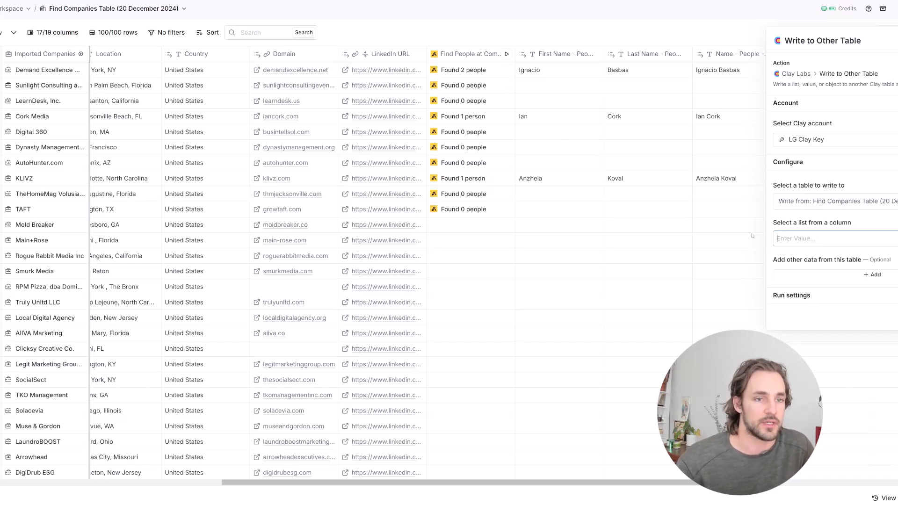
text(/)
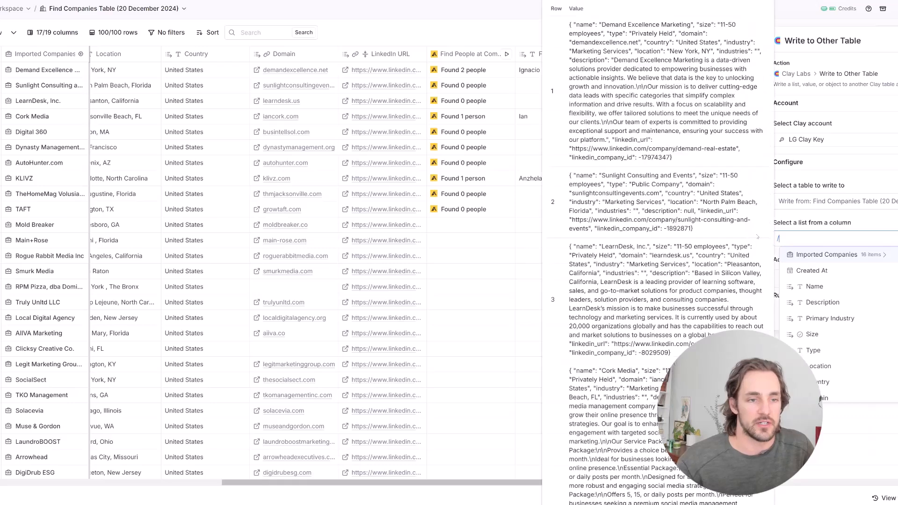
text(find)
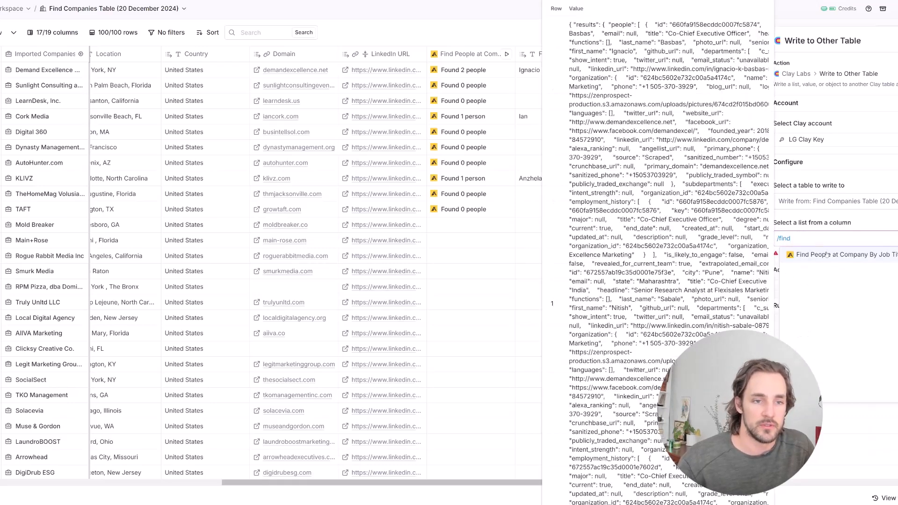
click(827, 255)
click(827, 288)
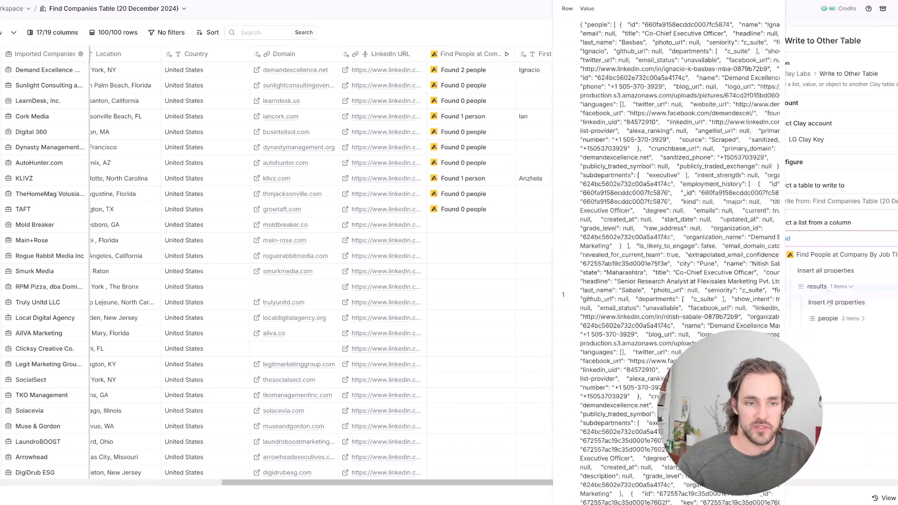
click(828, 302)
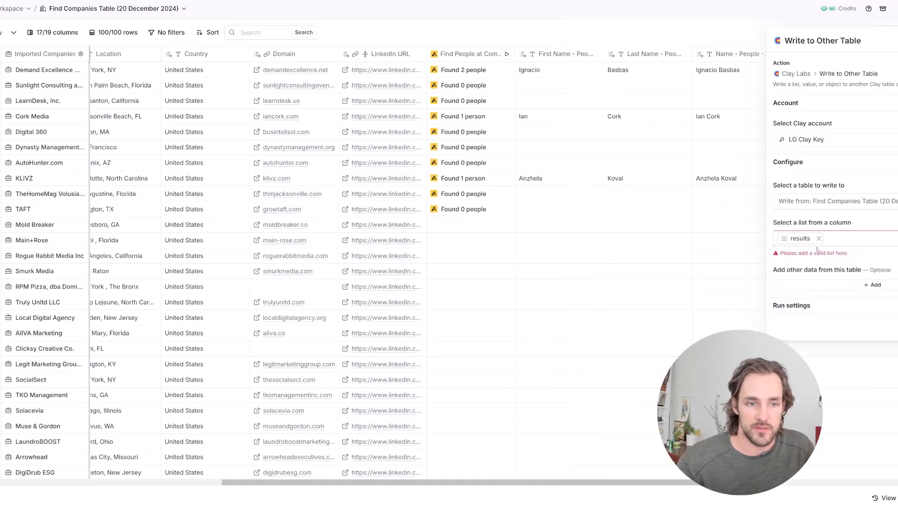
- Include the Name - People - Results and Domain columns as other data to write to the destination table
click(850, 286)
click(802, 307)
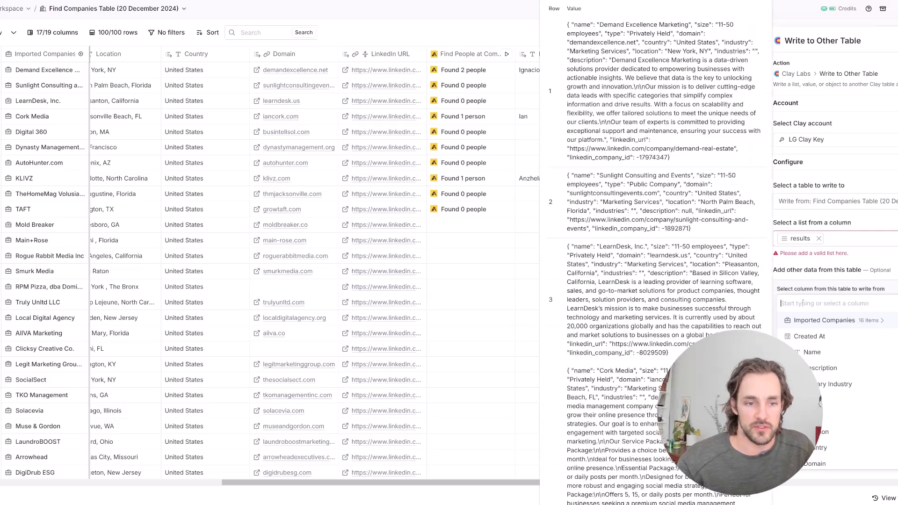
scroll(826, 346, down, 2)
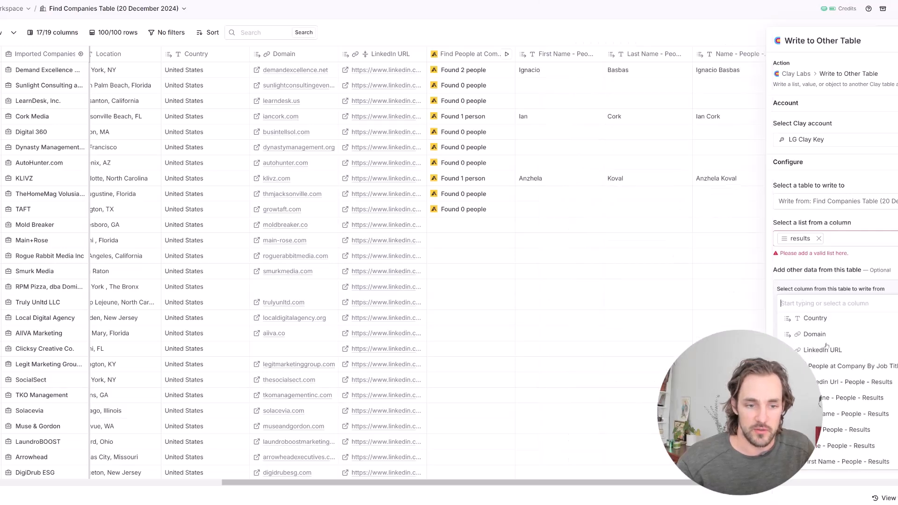
click(828, 444)
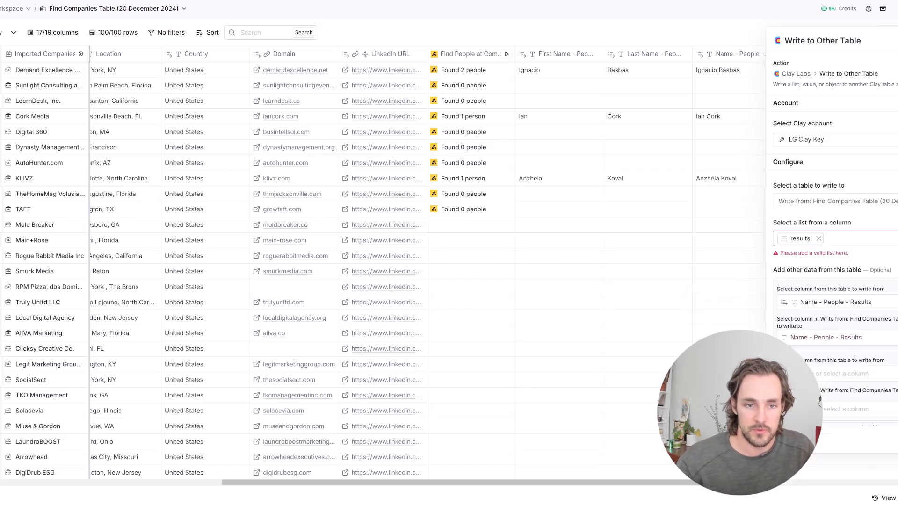
click(854, 358)
click(804, 348)
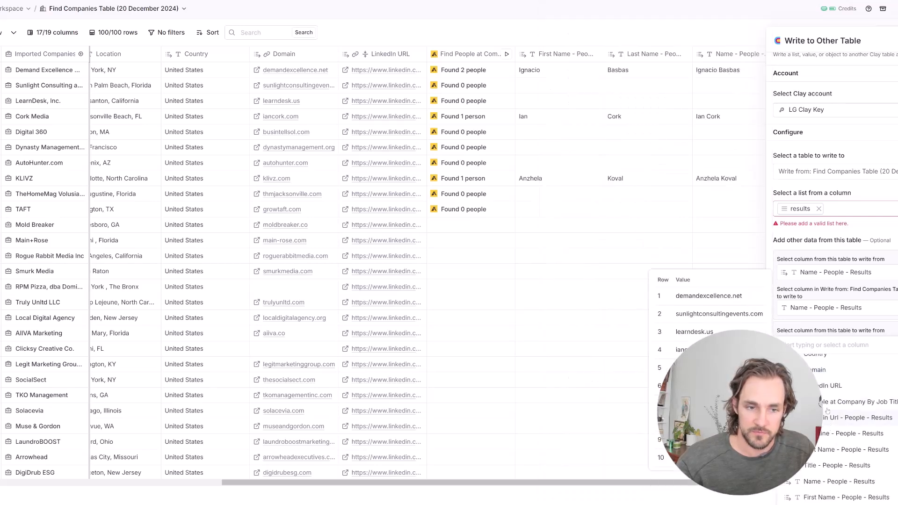
click(826, 419)
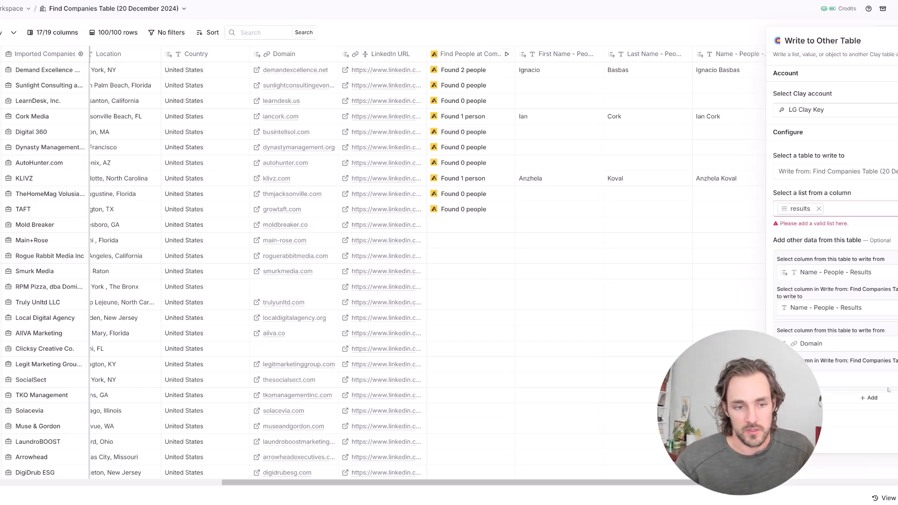
- Save the Write to Other Table enrichment and run it on ten rows
scroll(833, 225, down, 2)
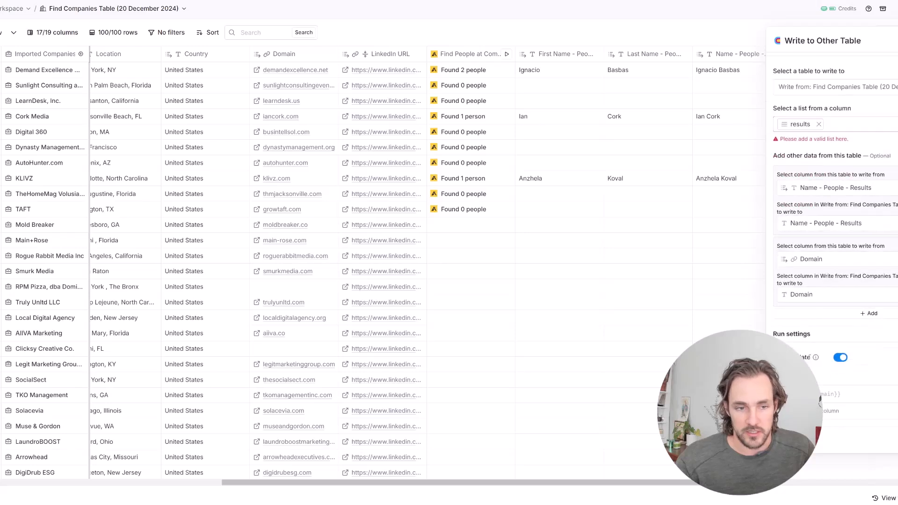
click(897, 439)
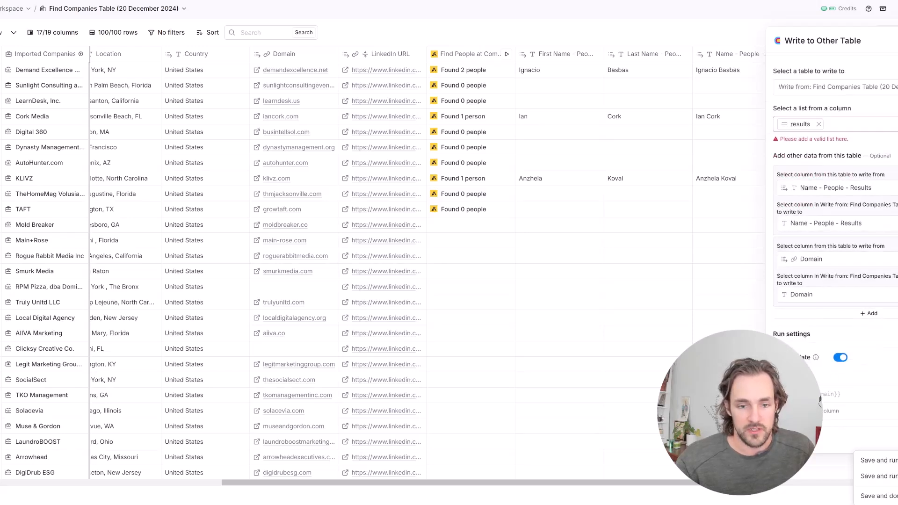
click(877, 460)
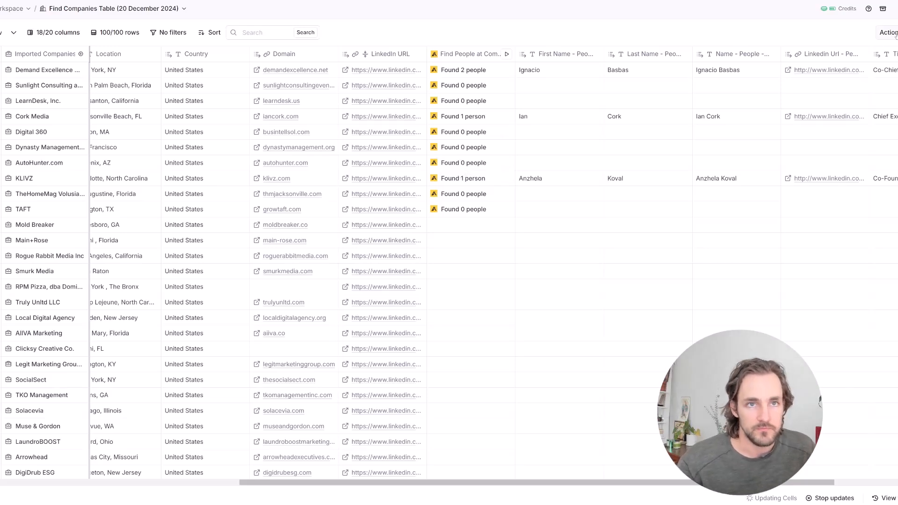
- Check the Write to Other Table column's results and open its destination table to view the written rows
drag(770, 482, 897, 484)
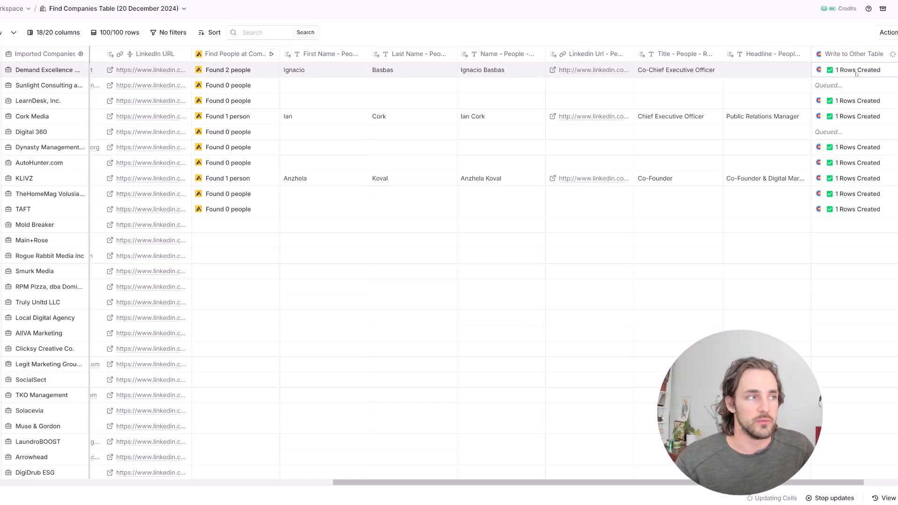
click(856, 74)
click(845, 54)
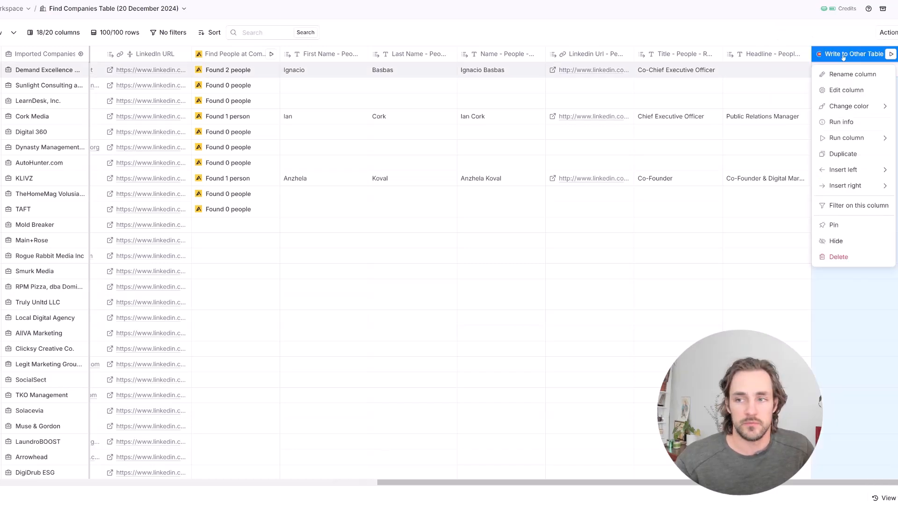
click(846, 89)
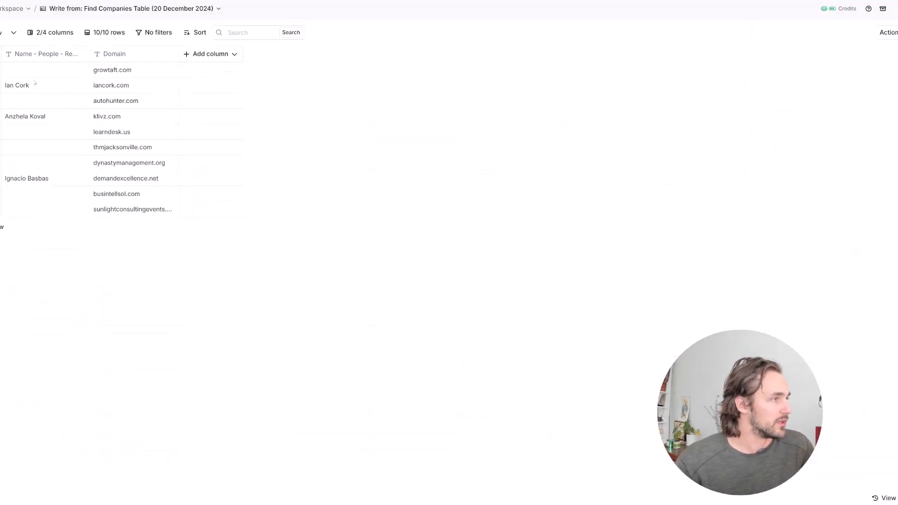
- Examine the people names and domains written to the destination table
click(28, 84)
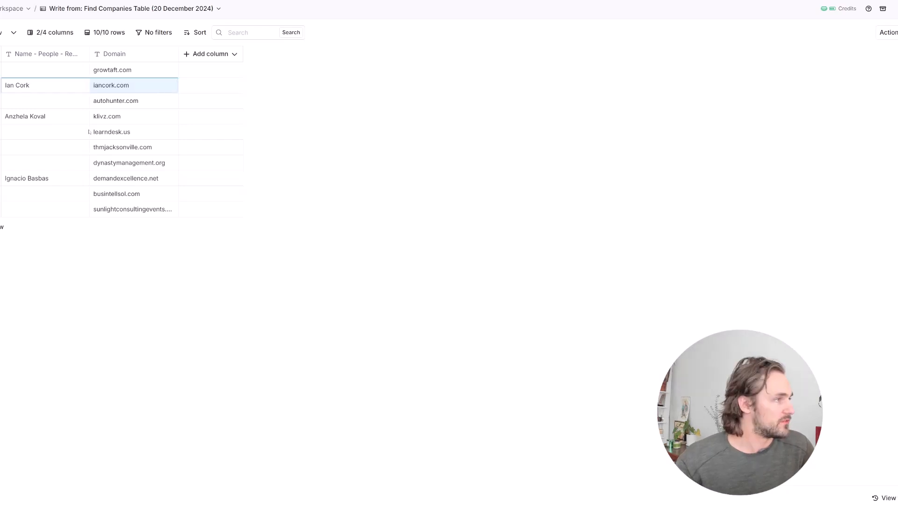
click(58, 116)
drag(45, 185, 202, 198)
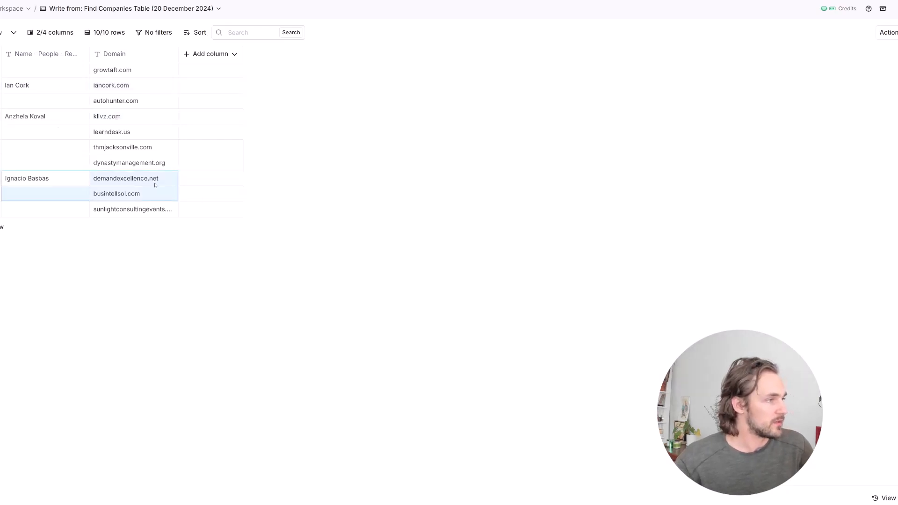
click(48, 170)
click(47, 181)
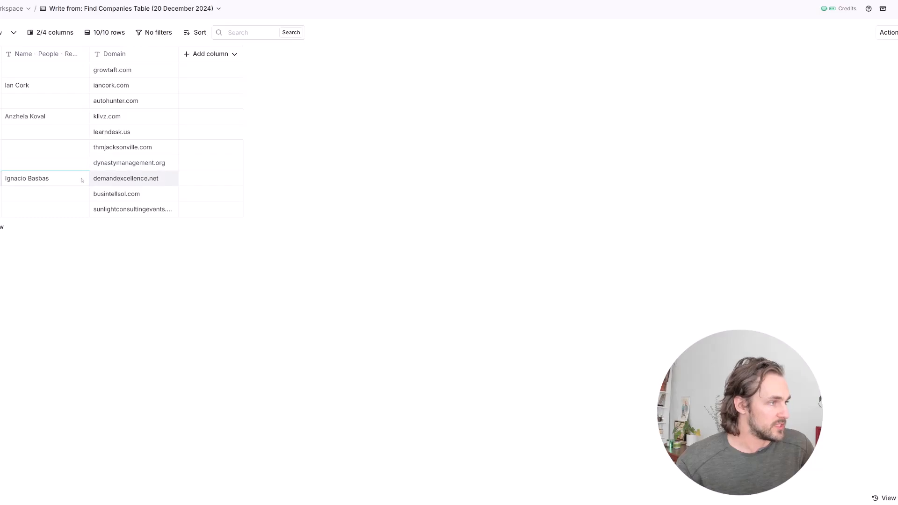
- Switch to the Top 5 Clay.com Enrichments whiteboard and delete the purple sticky note covering the third enrichment
key(Right)
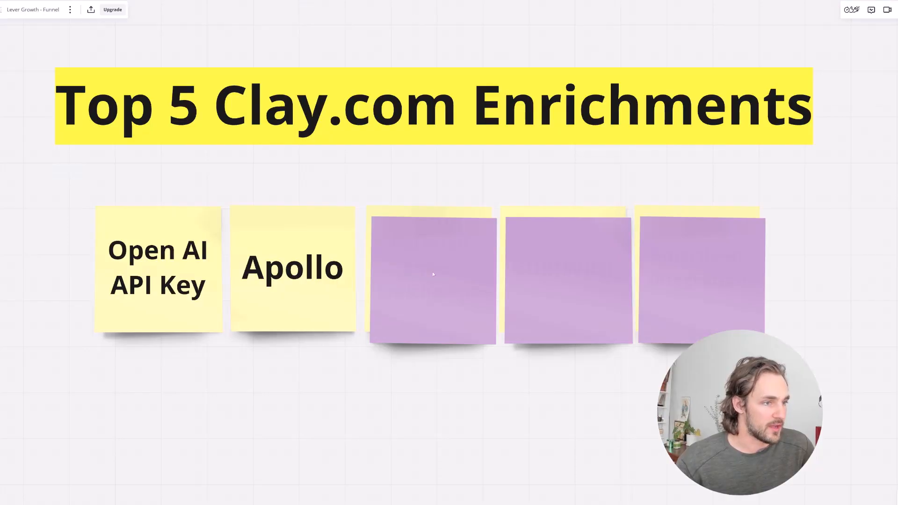
click(433, 274)
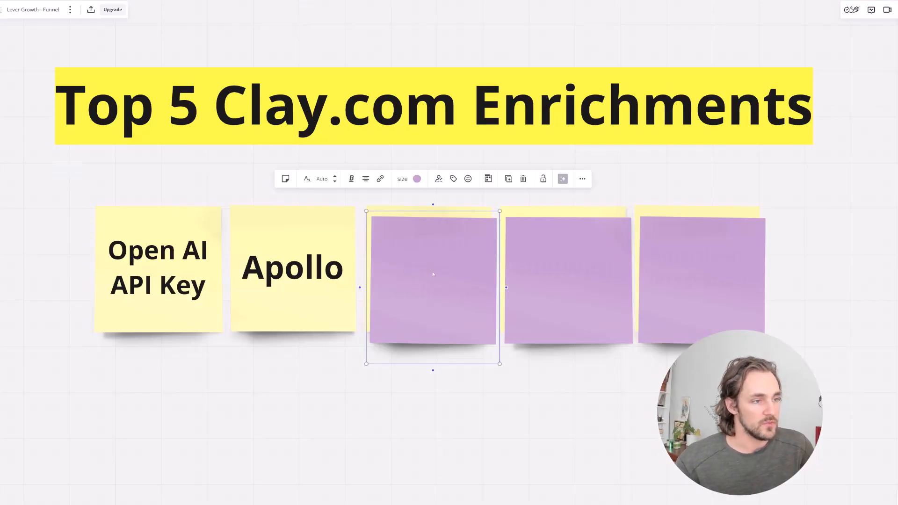
key(Delete)
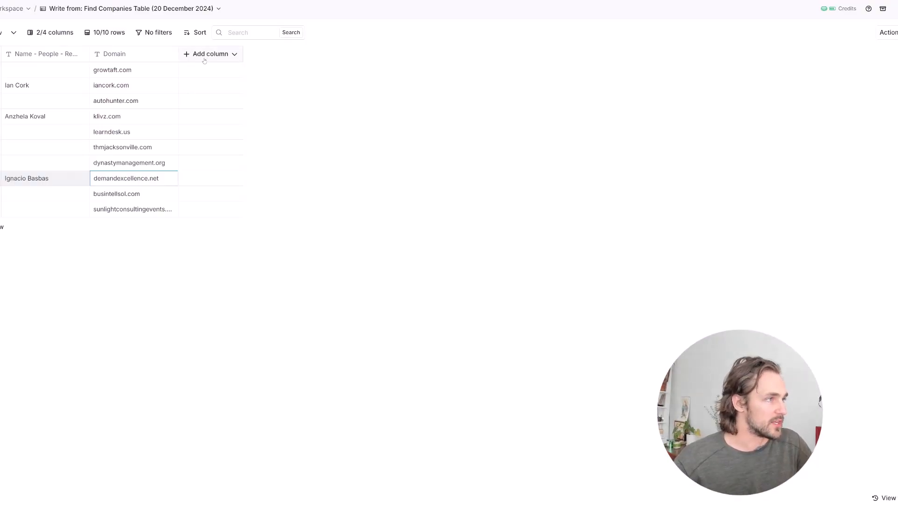
- Return to Clay and add a Work Email waterfall enrichment to the destination table, searching enrichments for "email"
click(206, 54)
click(216, 76)
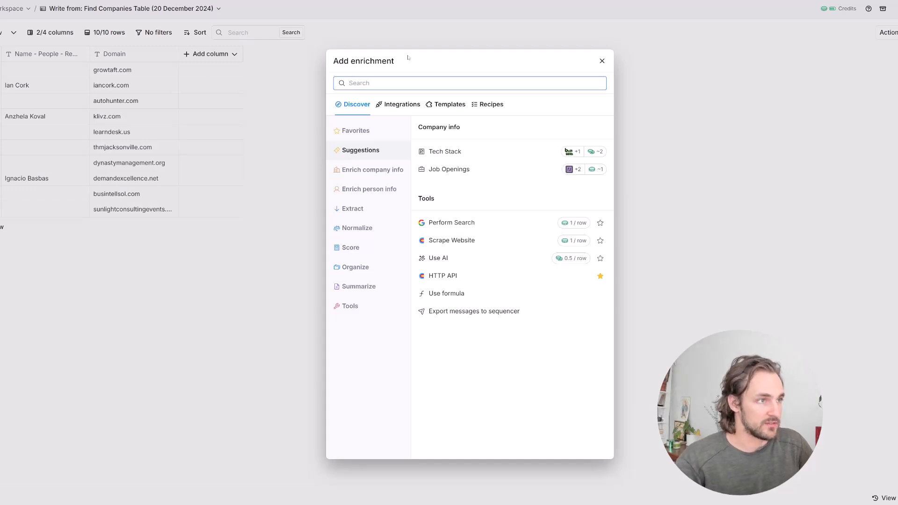
text(email)
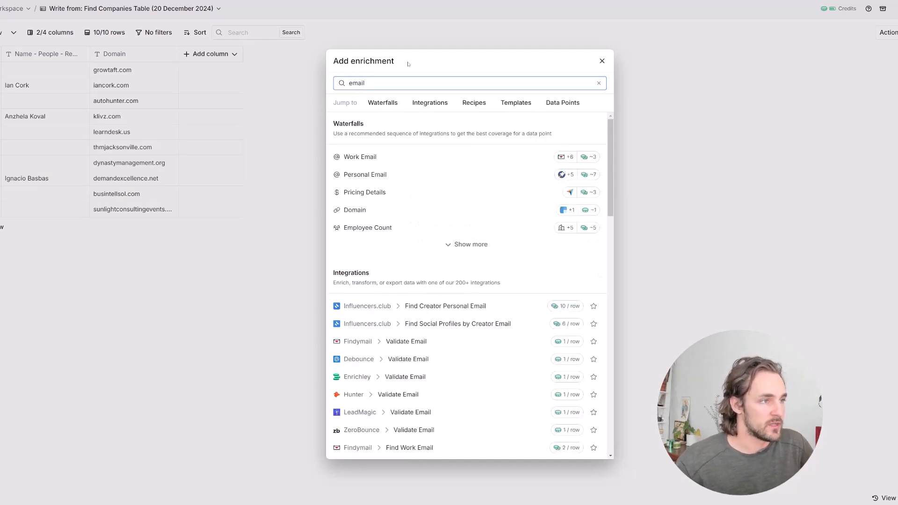
click(358, 161)
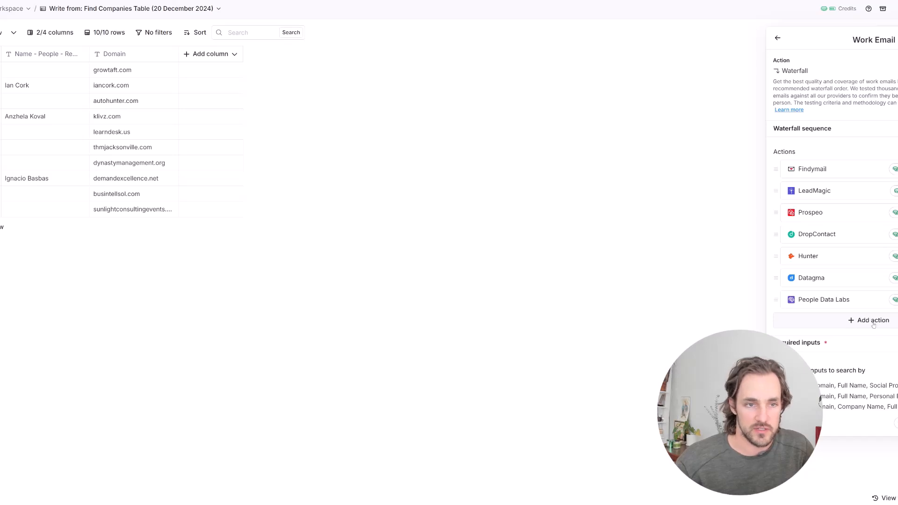
- Map the Work Email waterfall's Full Name input to the Name - People - Results column, leaving Social Profile URL empty
scroll(870, 322, down, 3)
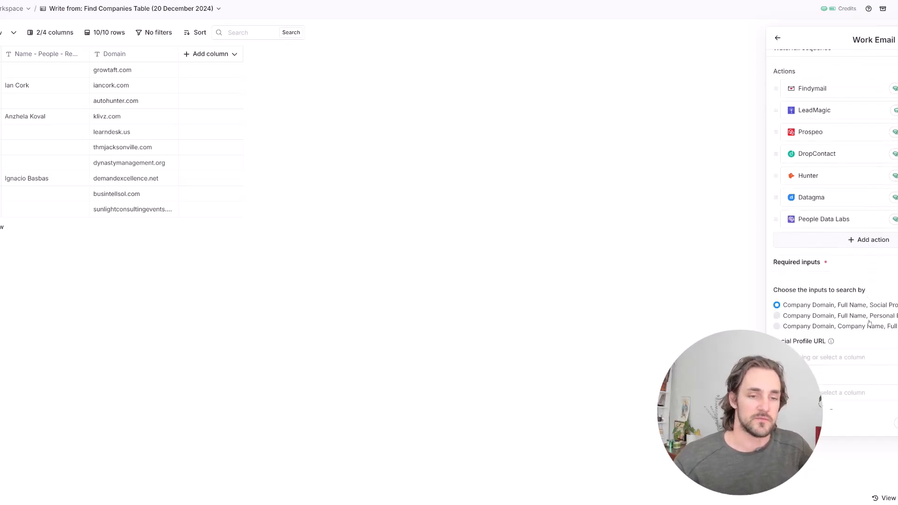
click(822, 276)
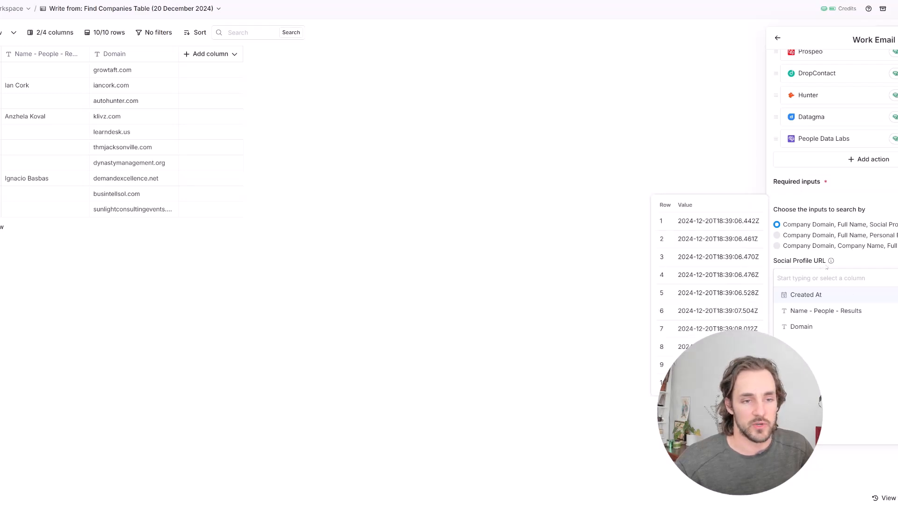
mouse_move(831, 261)
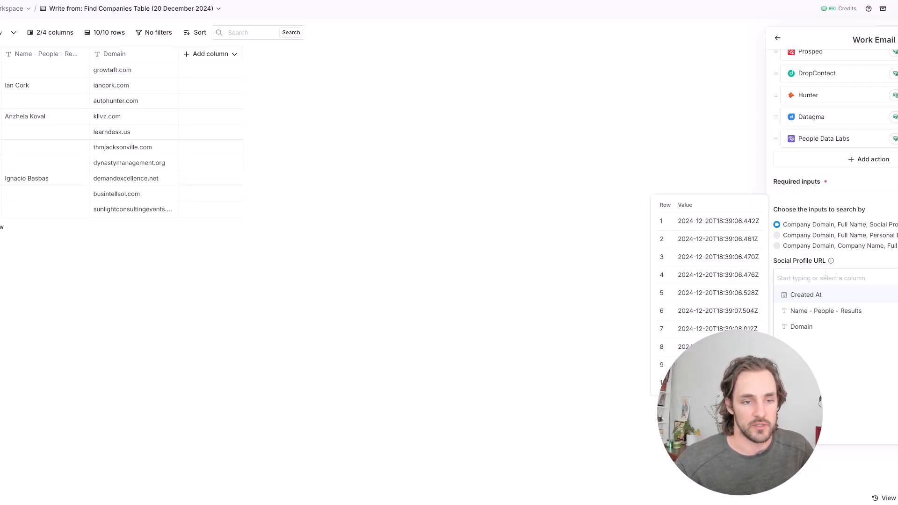
click(829, 313)
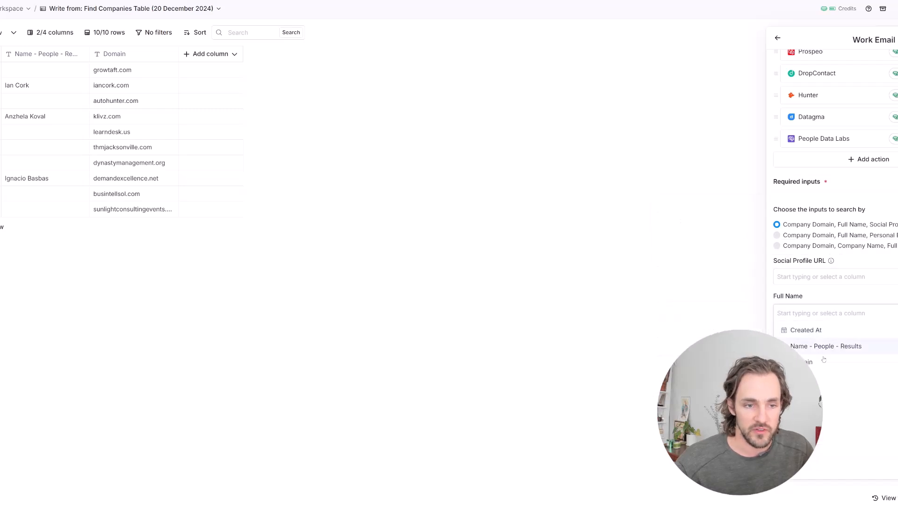
click(825, 346)
scroll(871, 263, down, 2)
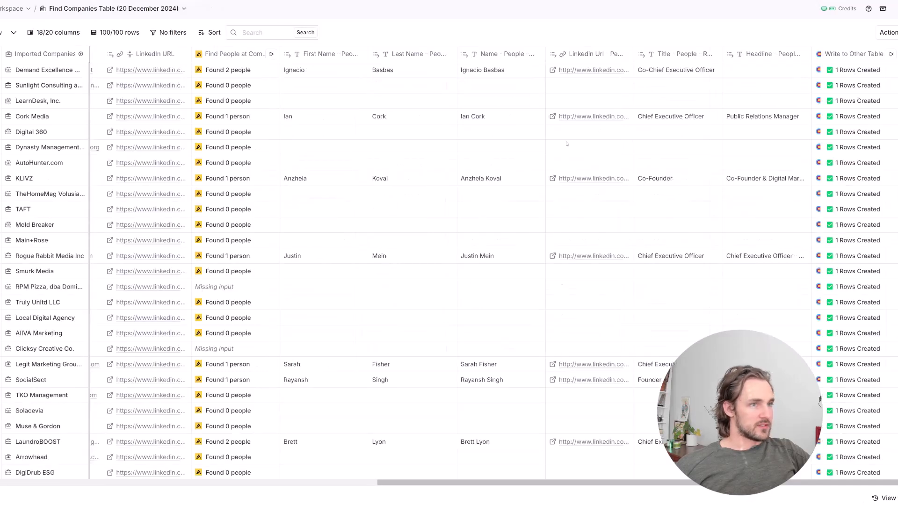
- Review the company rows, switch to the people table and examine its names, domains and work email waterfall results
scroll(232, 402, down, 7)
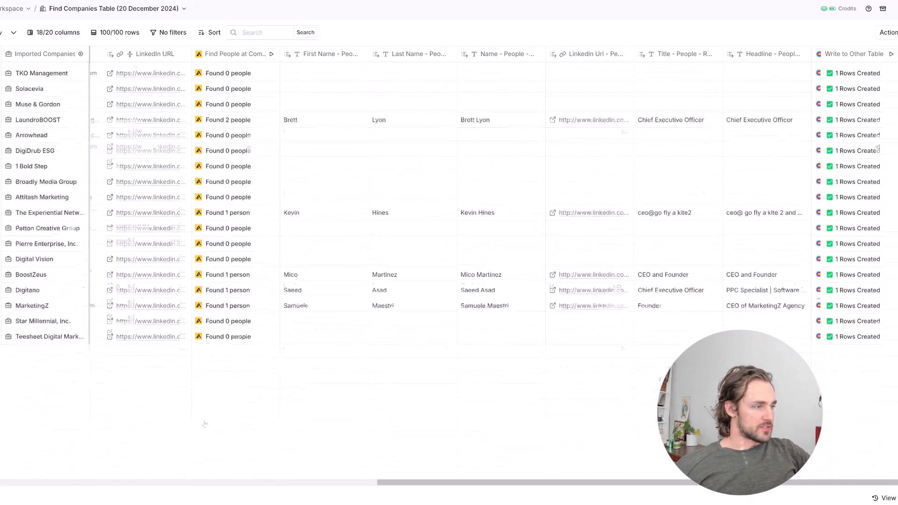
scroll(236, 231, up, 4)
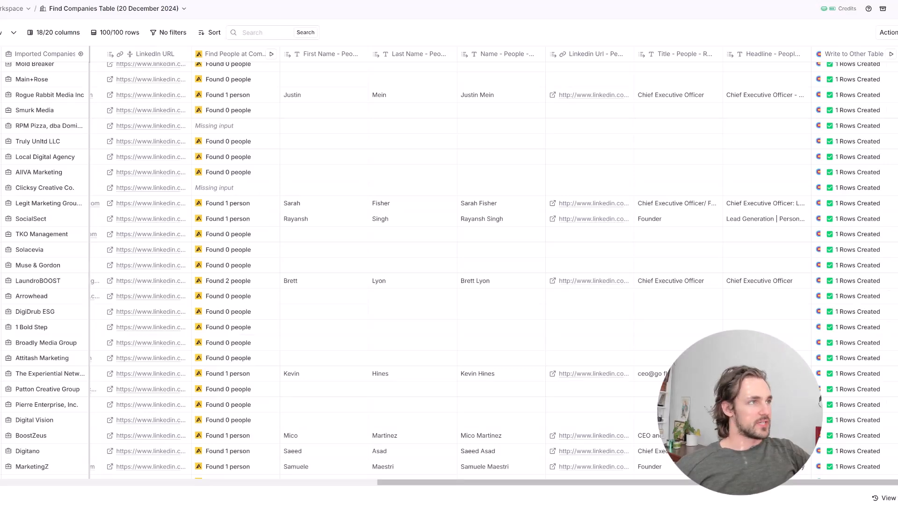
click(187, 1)
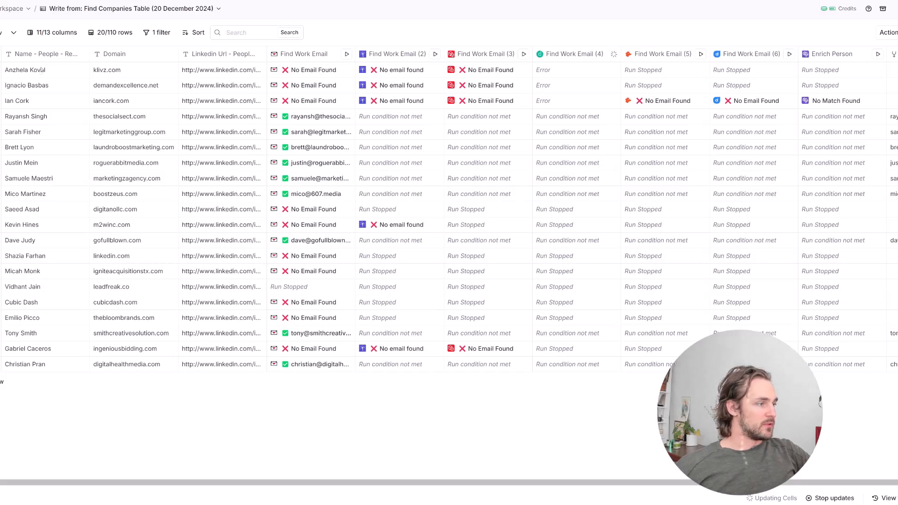
drag(48, 70, 75, 365)
drag(107, 70, 129, 365)
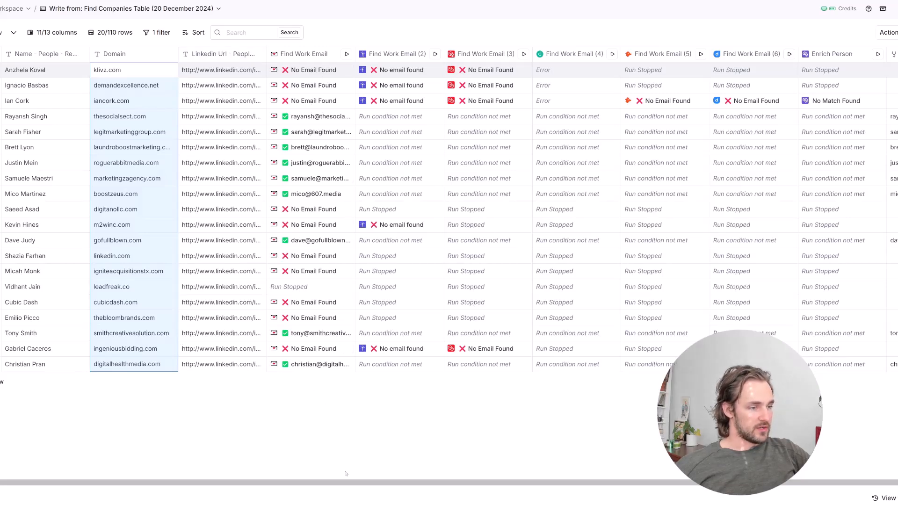
drag(355, 484, 388, 485)
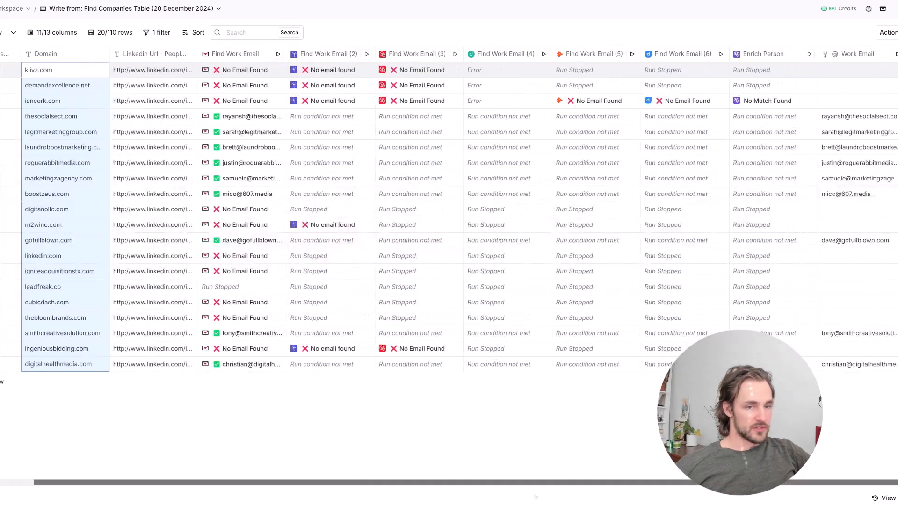
click(857, 118)
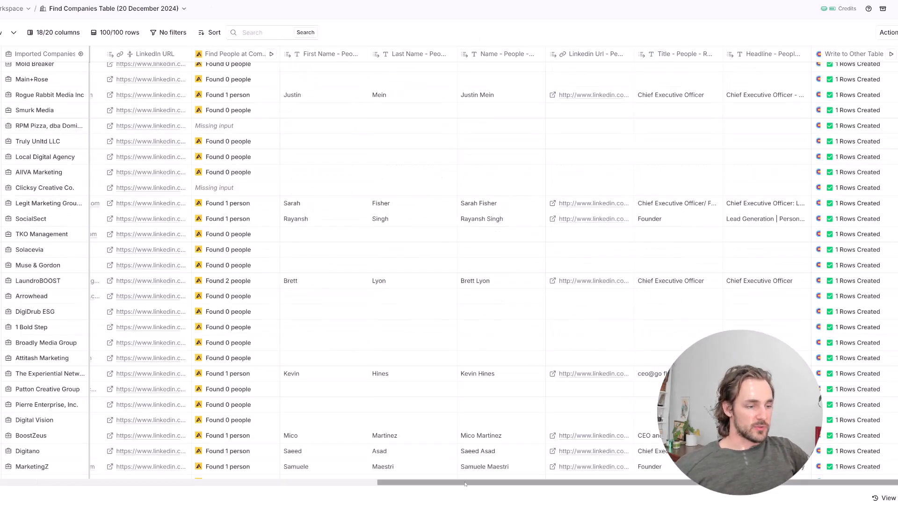
- Return to the Find Companies Table and add BuiltWith's Find Technology Stack enrichment, searching for "builtwith"
scroll(398, 357, left, 5)
scroll(548, 56, up, 3)
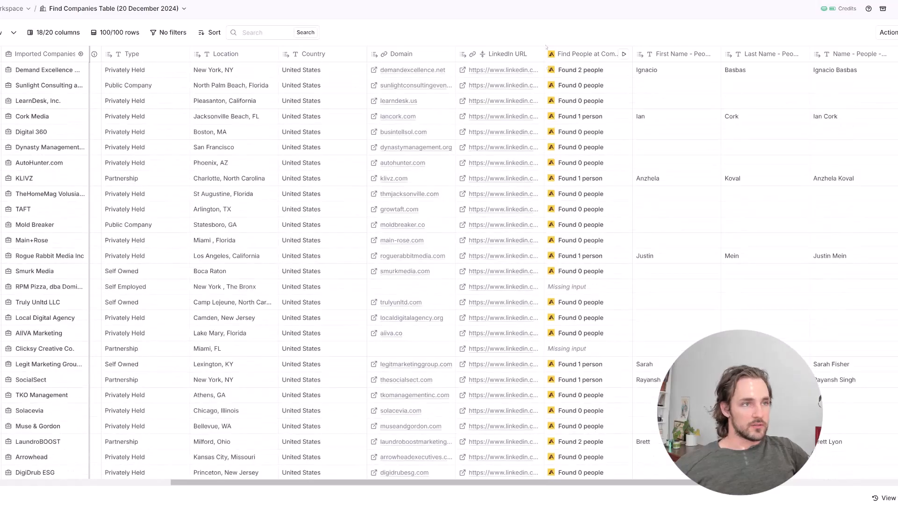
click(897, 32)
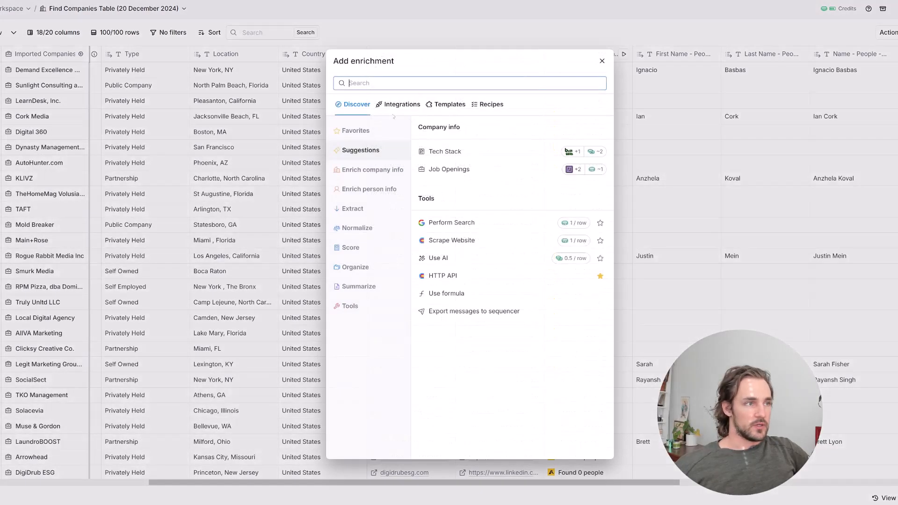
text(builtwith)
click(409, 140)
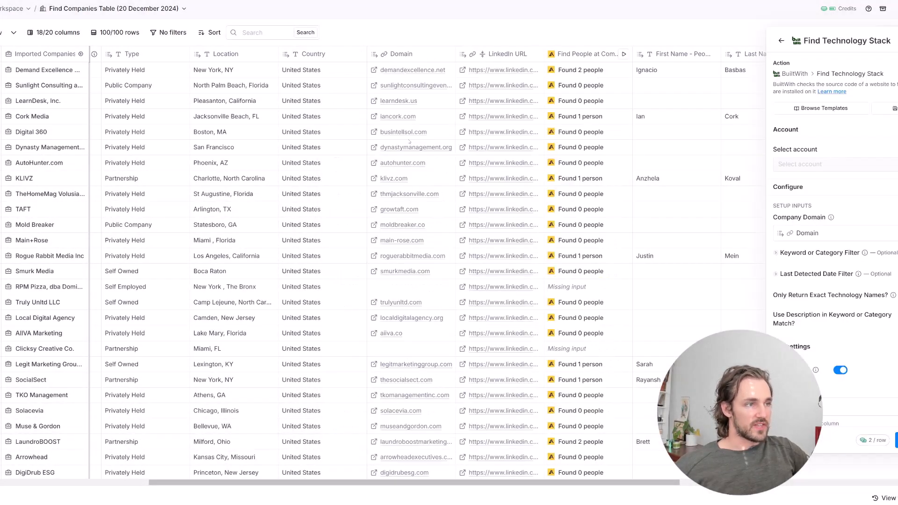
- Set the Find Technology Stack keyword filter to Hubspot, then save and run the enrichment
click(825, 253)
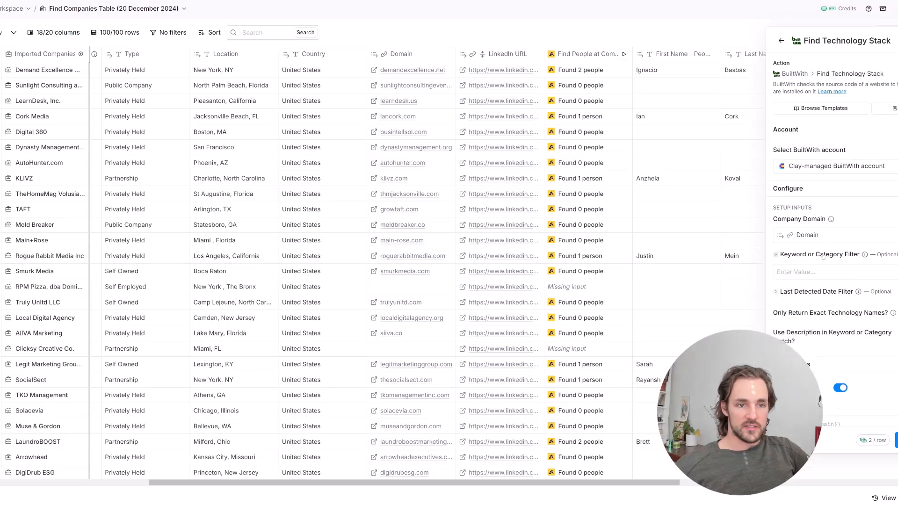
scroll(814, 242, down, 1)
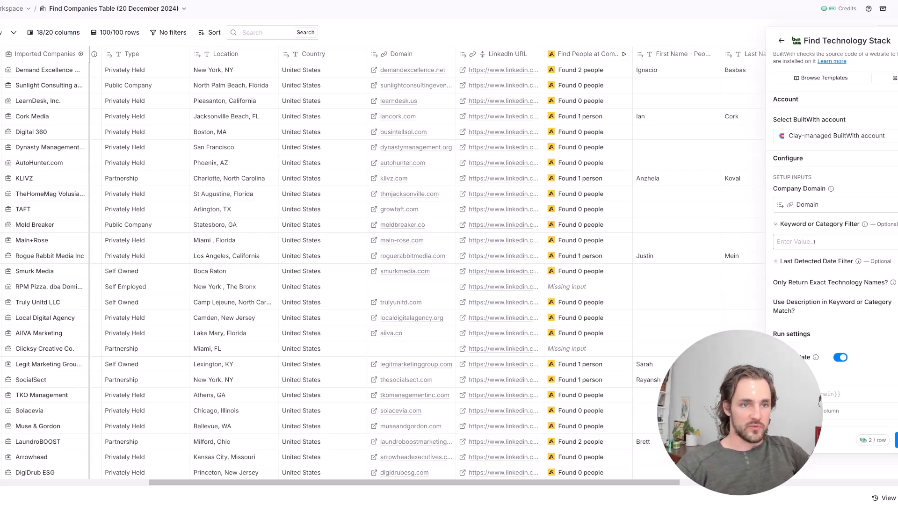
text(Hubspot)
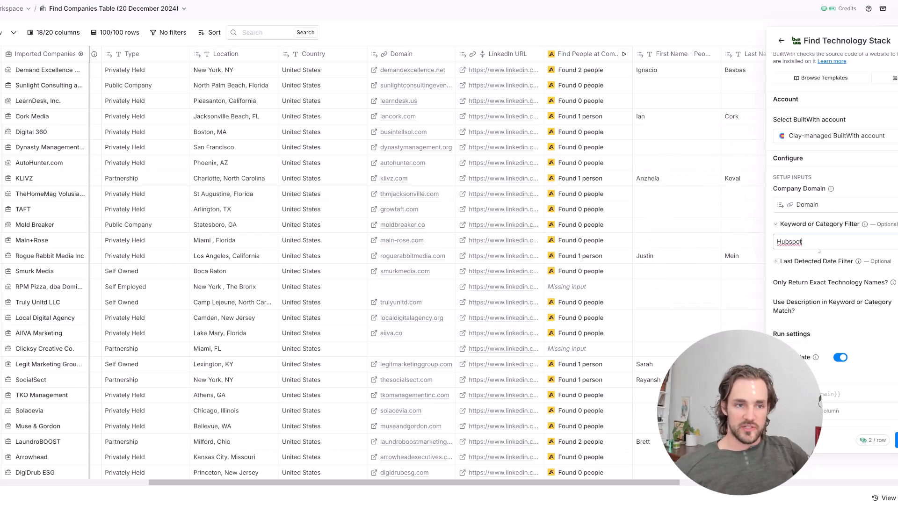
click(897, 441)
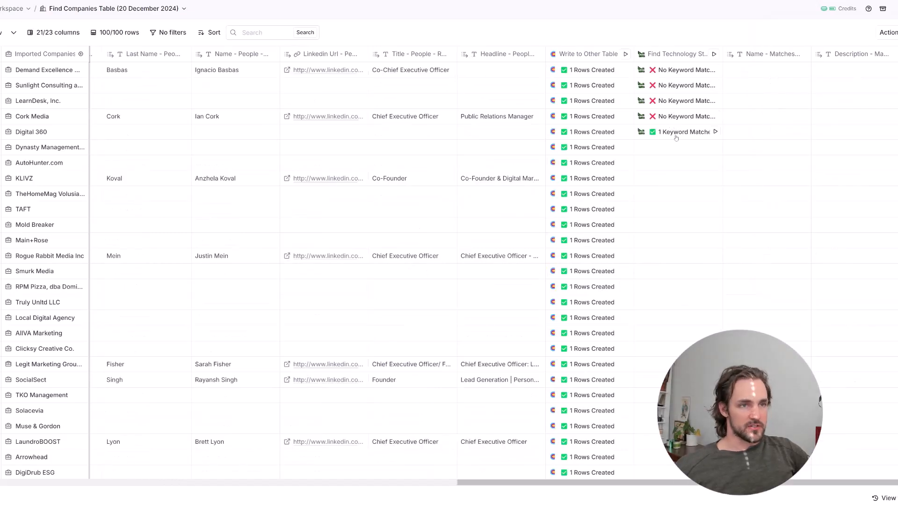
- Inspect the Digital 360 row's technology match details and review the Find Technology Stack column's configuration
click(676, 136)
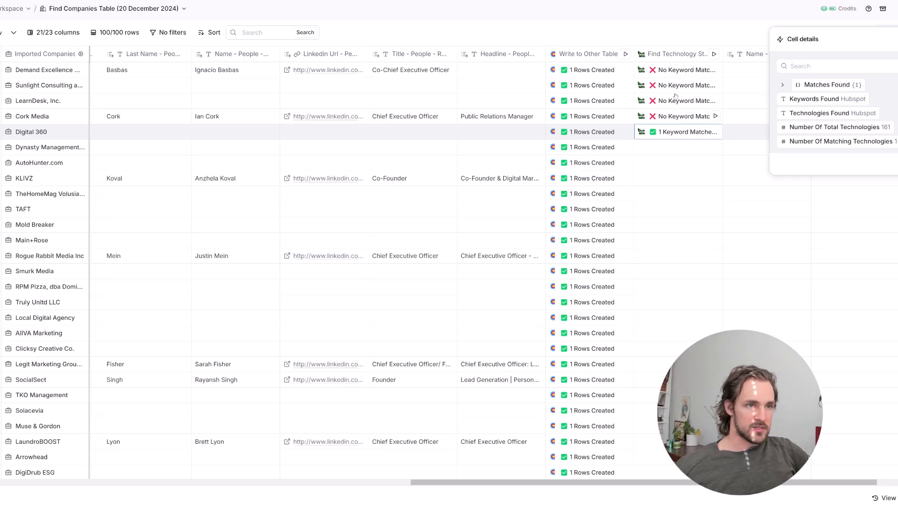
click(672, 54)
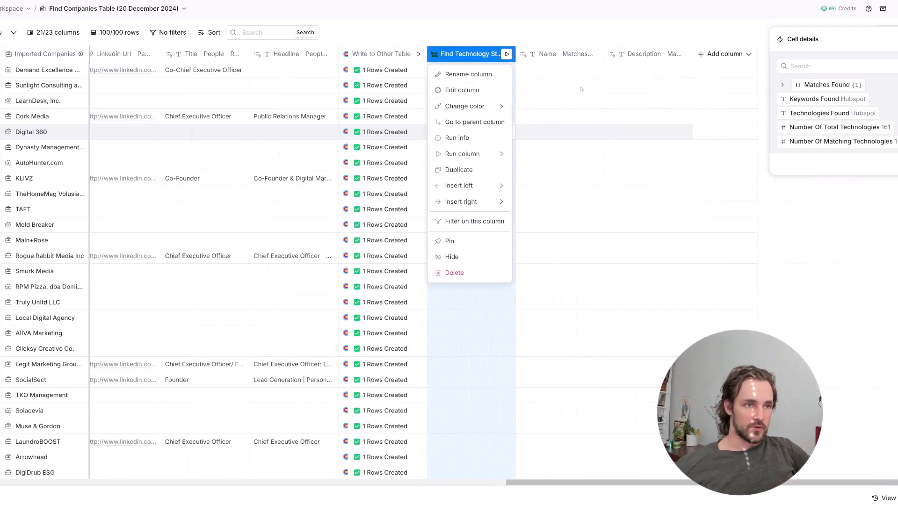
click(470, 91)
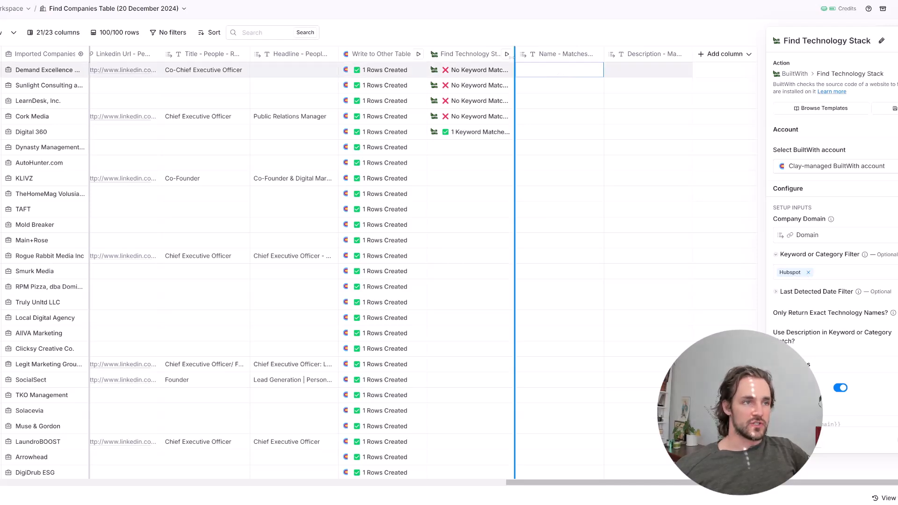
key(Escape)
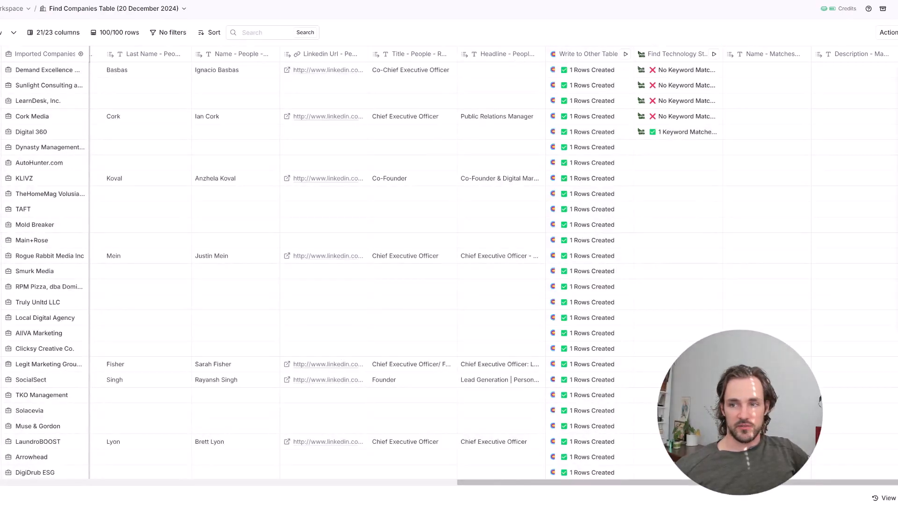
- Generate a formula that returns 'True' if technologiesFound from Find Technology Stack contains 'Hubspot', and otherwise leaves the cell empty
click(818, 126)
click(252, 151)
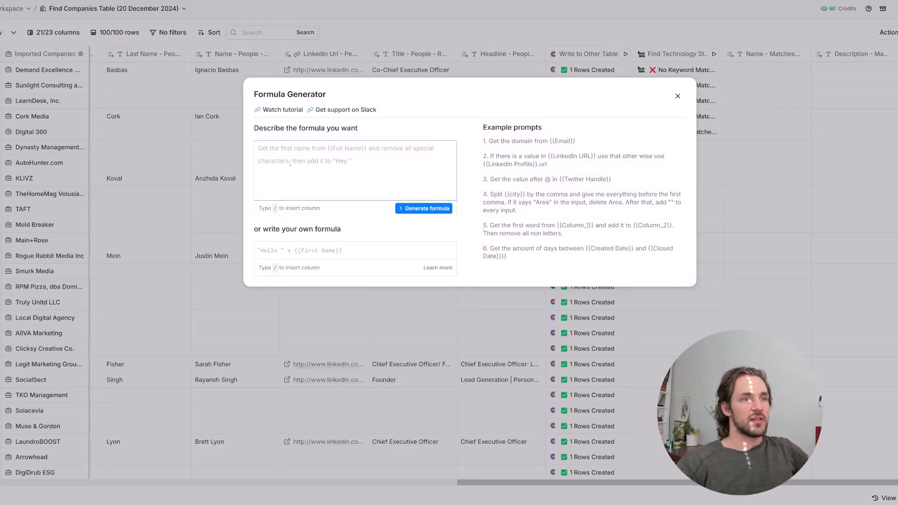
text(IF /tech)
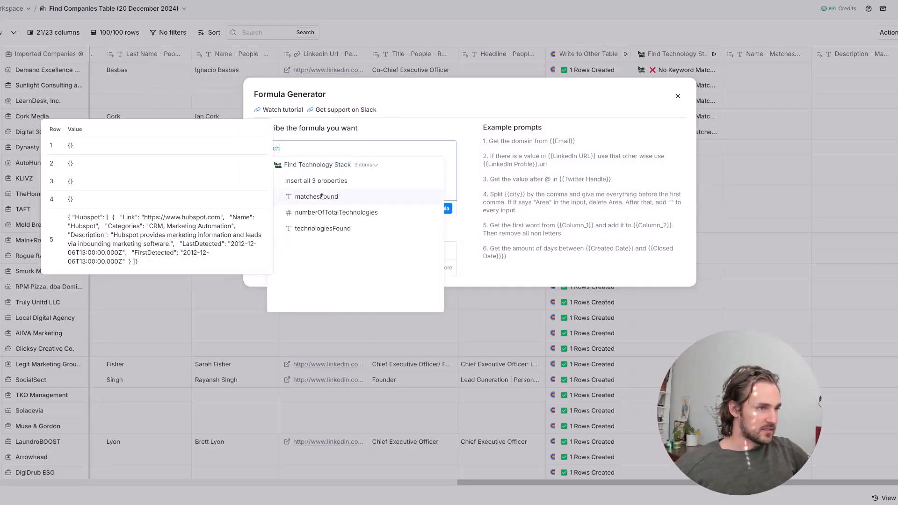
click(323, 229)
text(contains 'hubspot', then ')
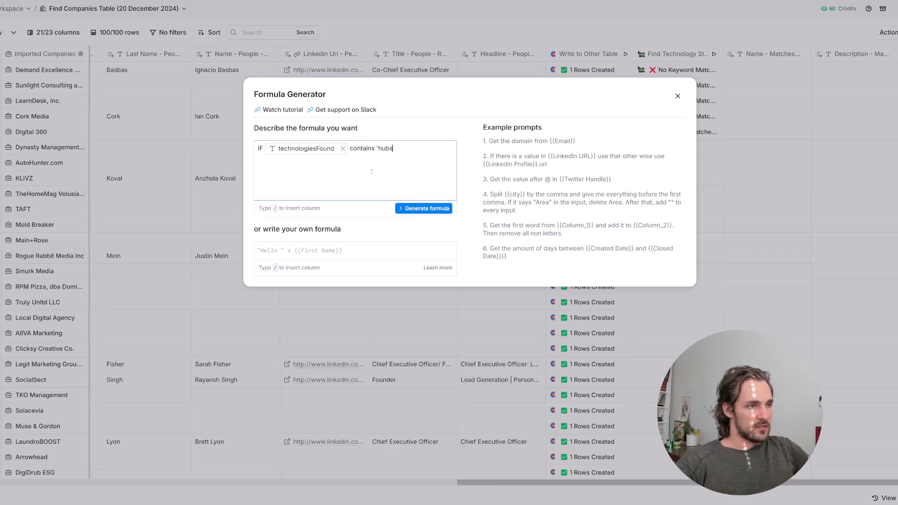
text(True'. Otherwise, leave empty)
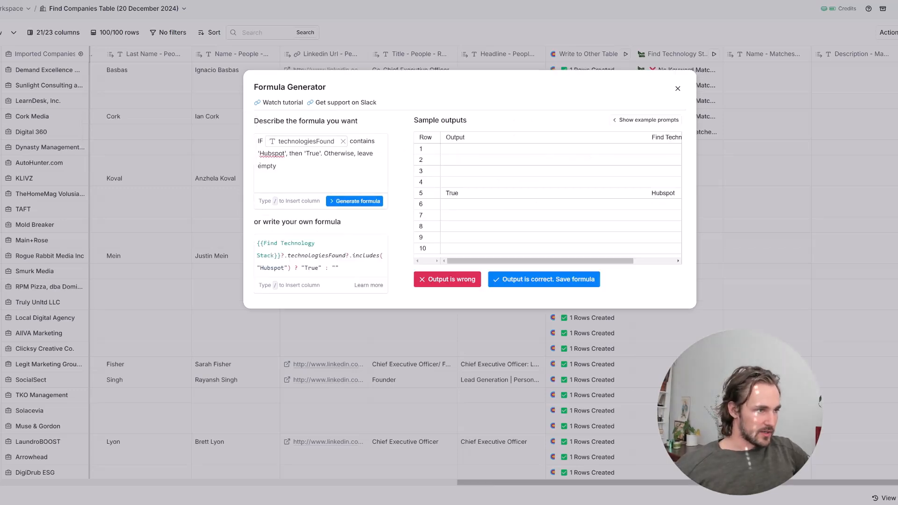
- Compare the formula's sample outputs with the technologies found and save the formula as a column
scroll(452, 202, right, 3)
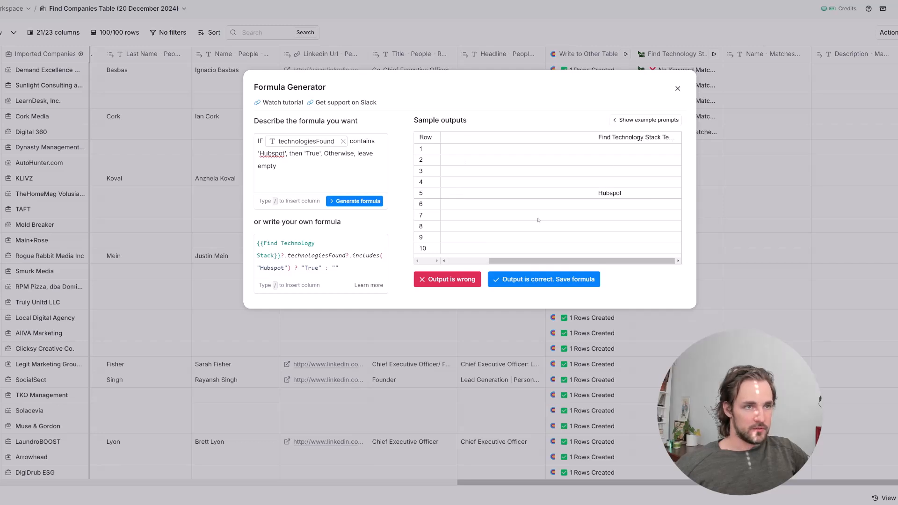
scroll(515, 206, left, 3)
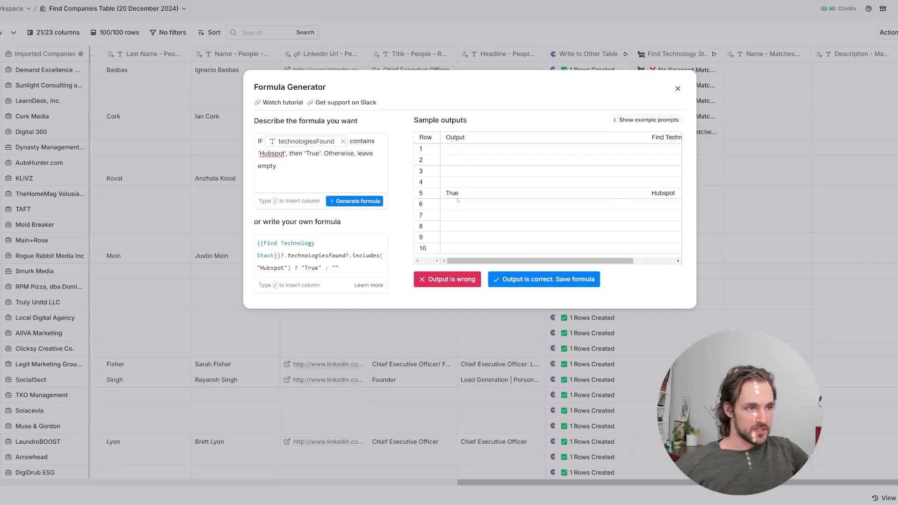
click(508, 278)
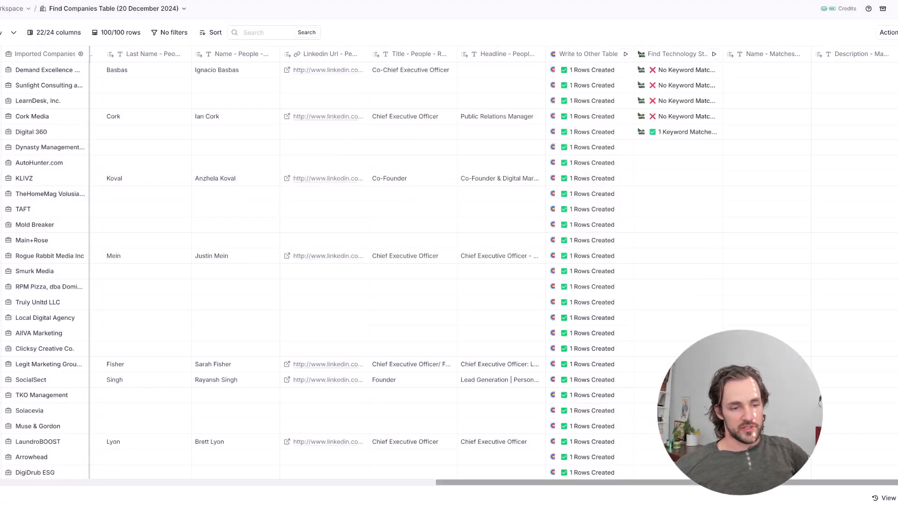
- Switch to the people table written from Find Companies Table and add Smartlead.ai's Add Lead to Campaign enrichment, searching for "smartlead"
scroll(468, 271, right, 3)
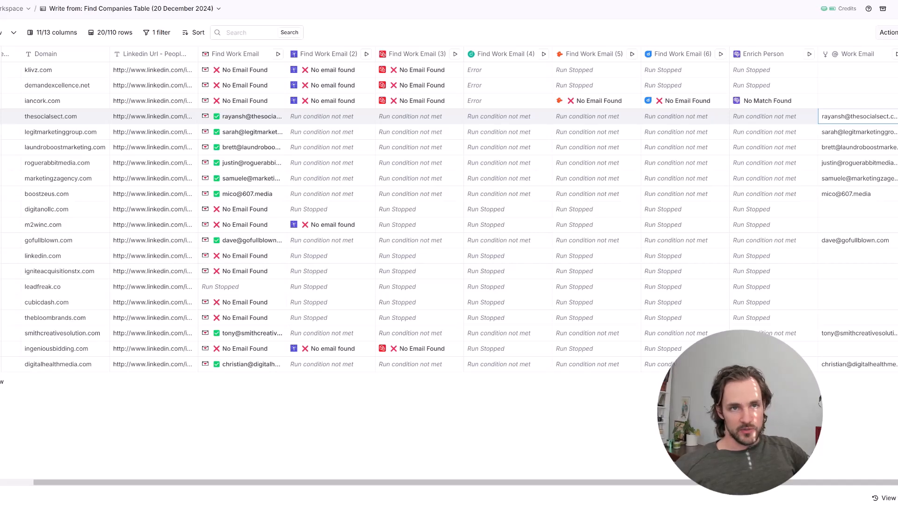
click(896, 32)
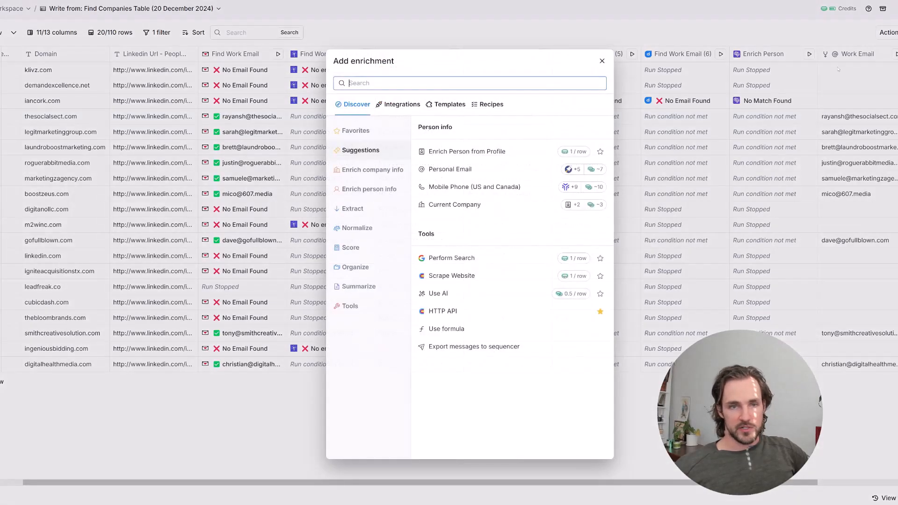
text(smartlead)
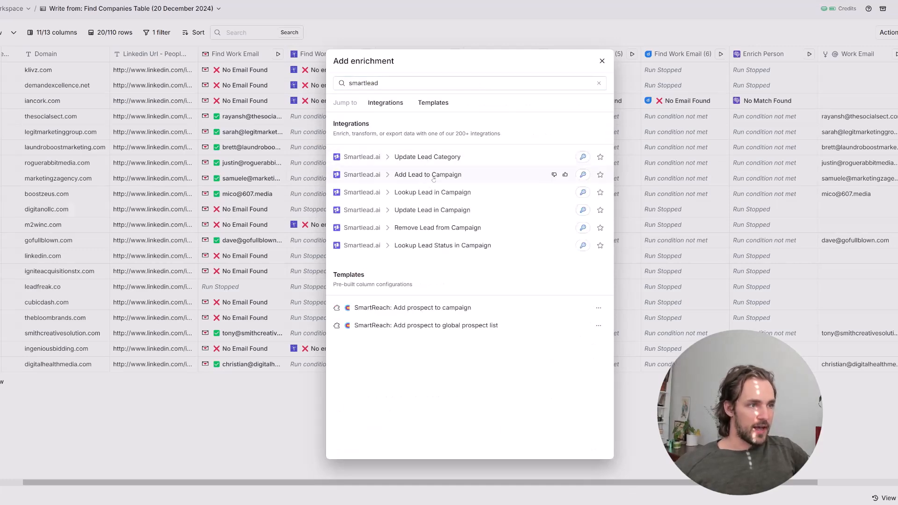
click(433, 177)
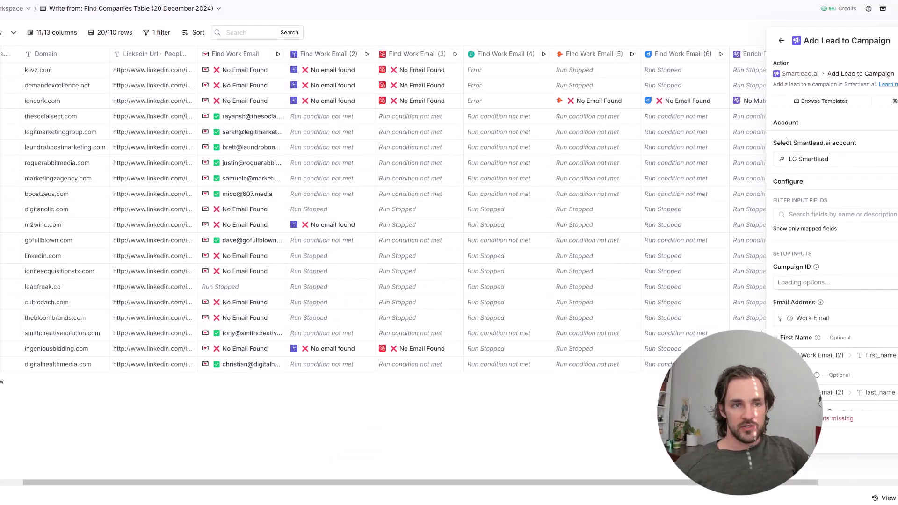
- Examine the Add Lead to Campaign setup, from the Campaign ID, email and name mappings to the custom fields and run settings
scroll(823, 154, down, 3)
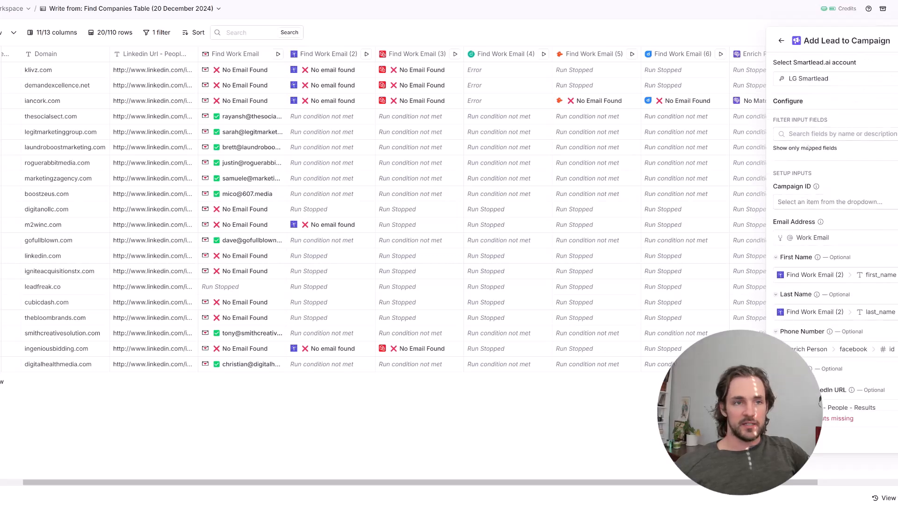
click(818, 134)
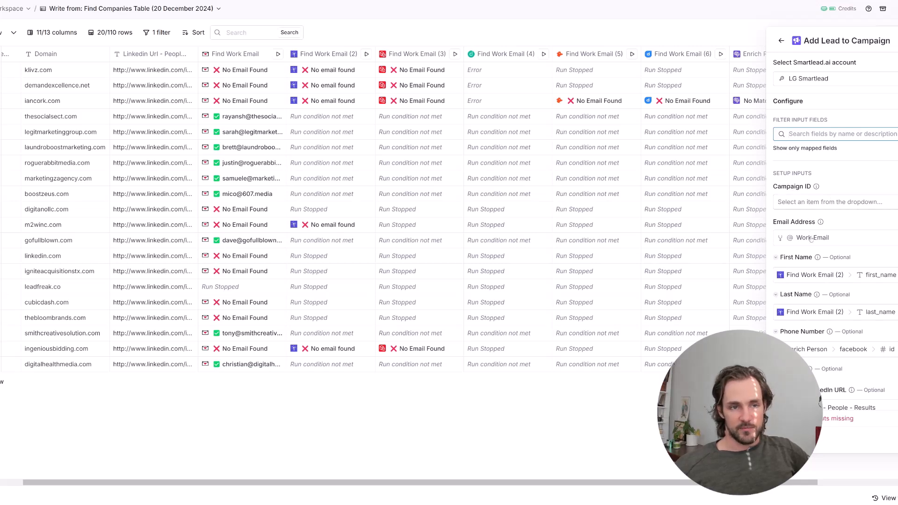
scroll(811, 239, down, 2)
mouse_move(810, 159)
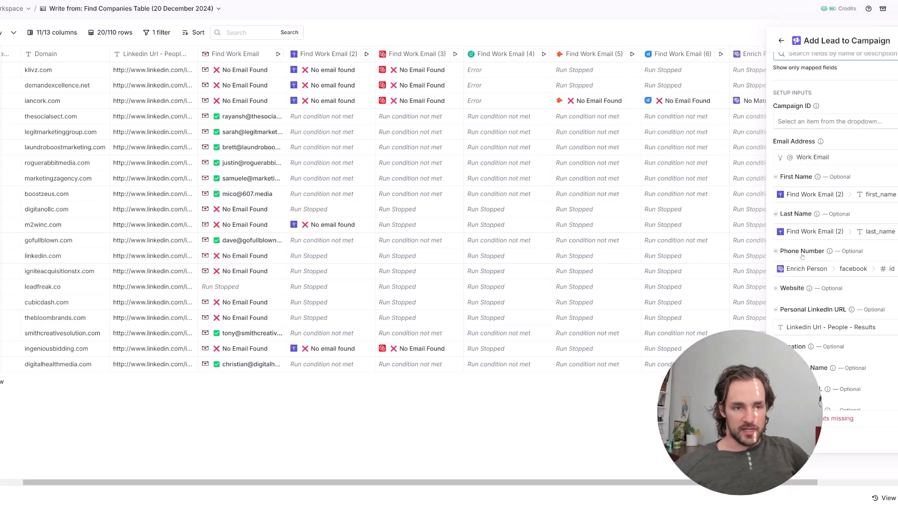
scroll(802, 256, down, 3)
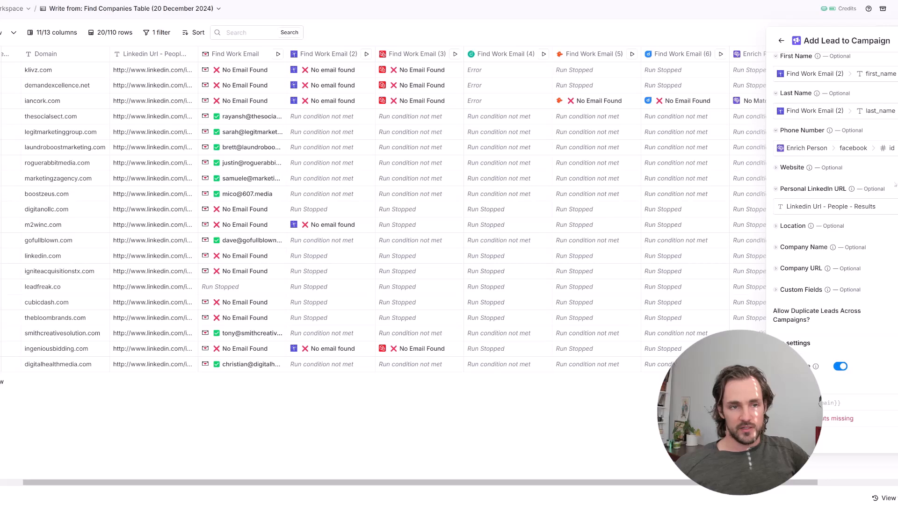
scroll(833, 229, down, 1)
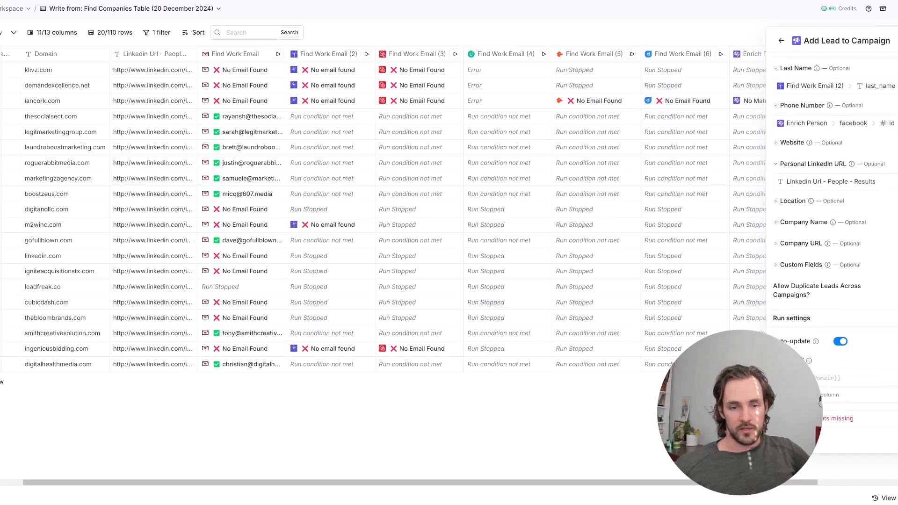